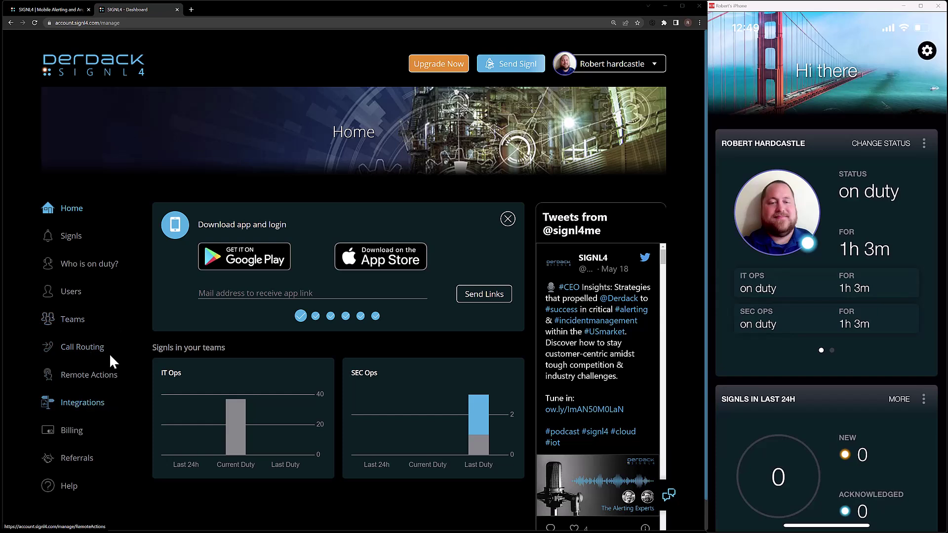
Step: Show the Integrations gallery, scrolled down to the SMTP Email and Webhook (Inbound) cards
left_click(83, 408)
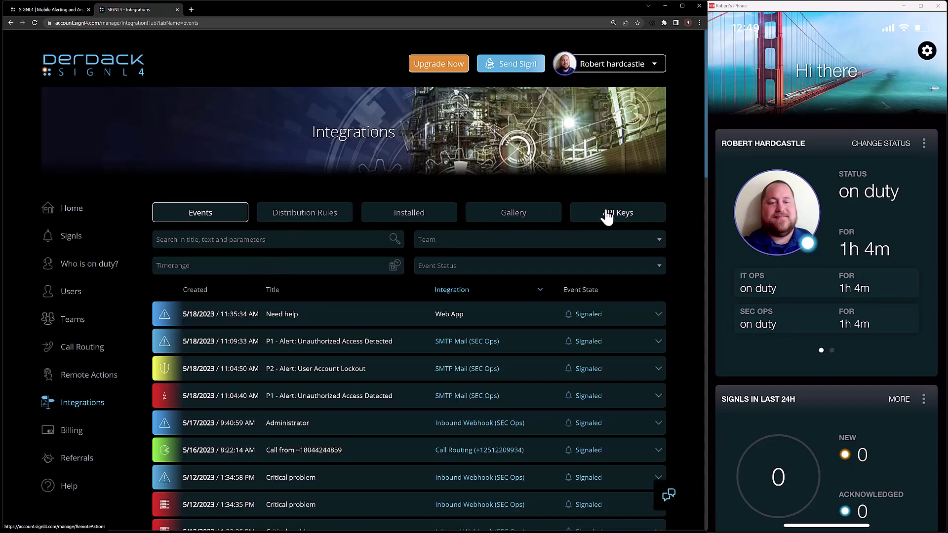
left_click(500, 221)
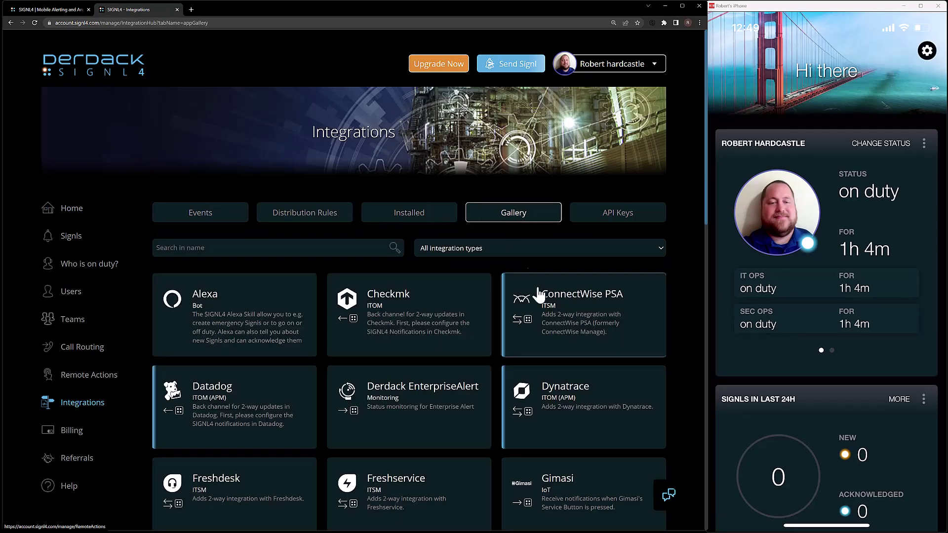
scroll(499, 312, "down", 2)
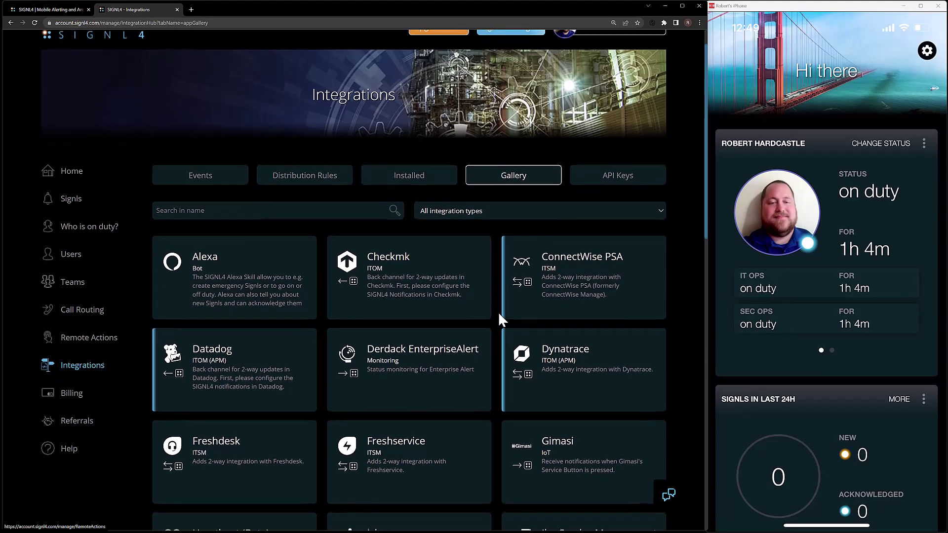
scroll(500, 315, "down", 4)
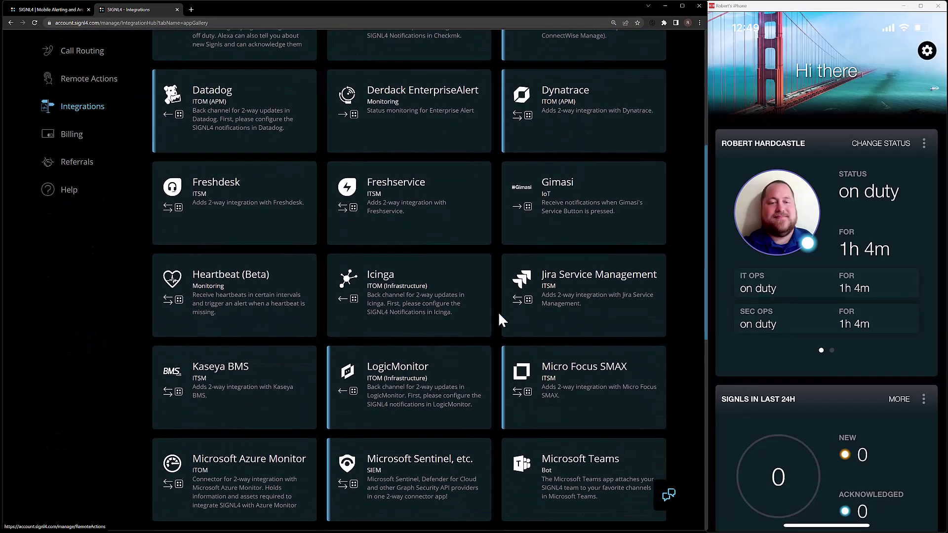
scroll(499, 316, "down", 1)
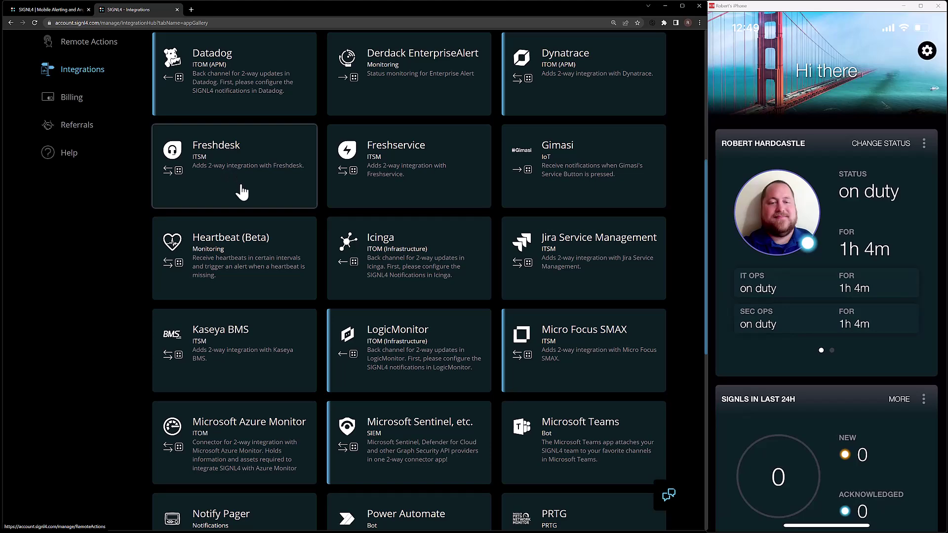
scroll(423, 382, "down", 6)
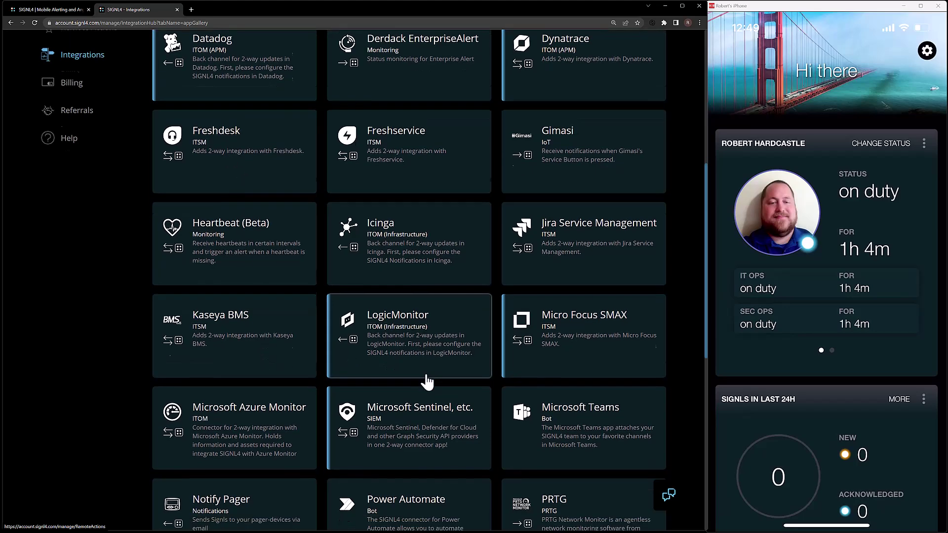
scroll(423, 382, "down", 3)
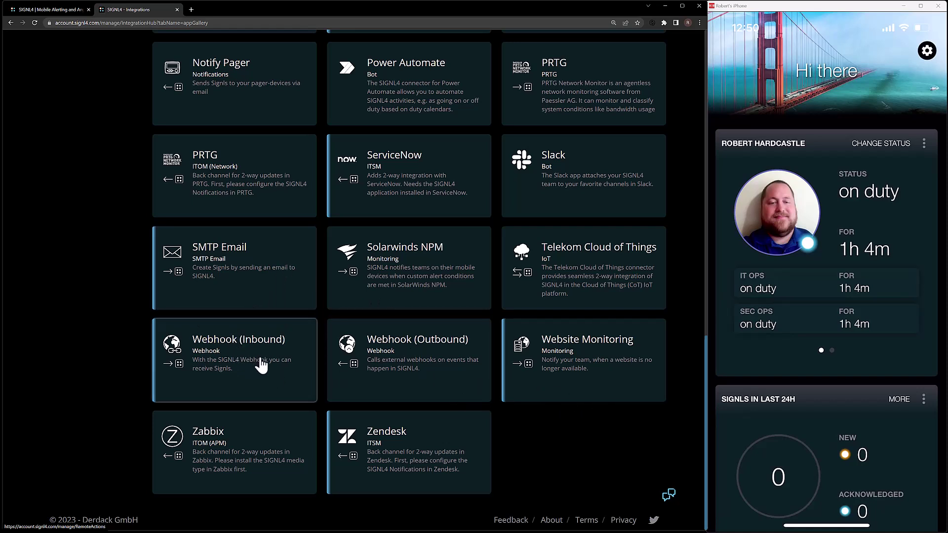
Step: Start a Webhook (Inbound) integration and replace its default name with 'Webhook Endpoint'
left_click(239, 376)
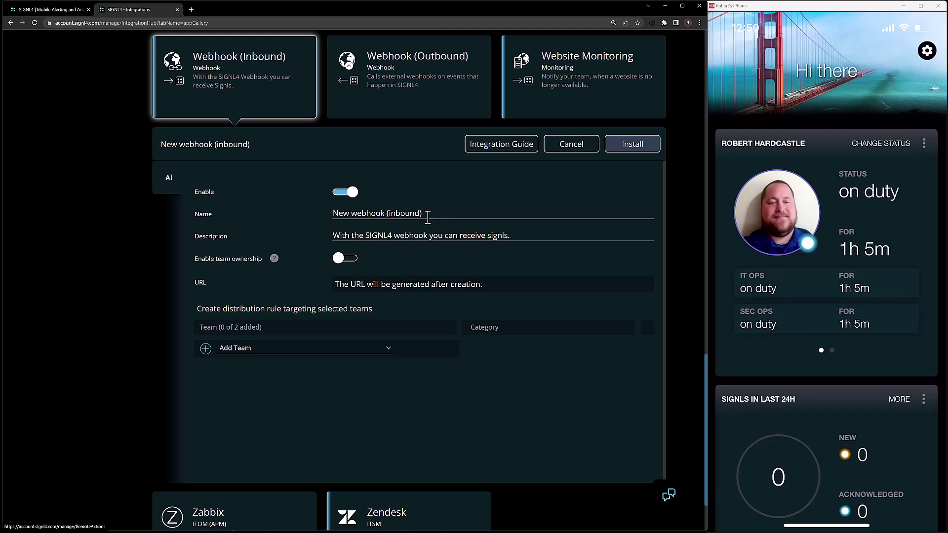
left_click_drag(427, 216, 302, 224)
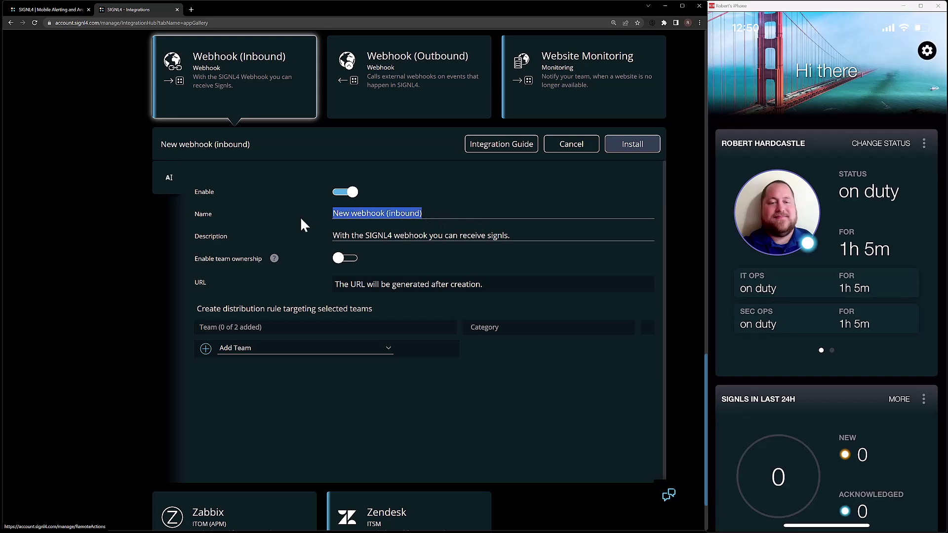
type("Webhook Endpoint")
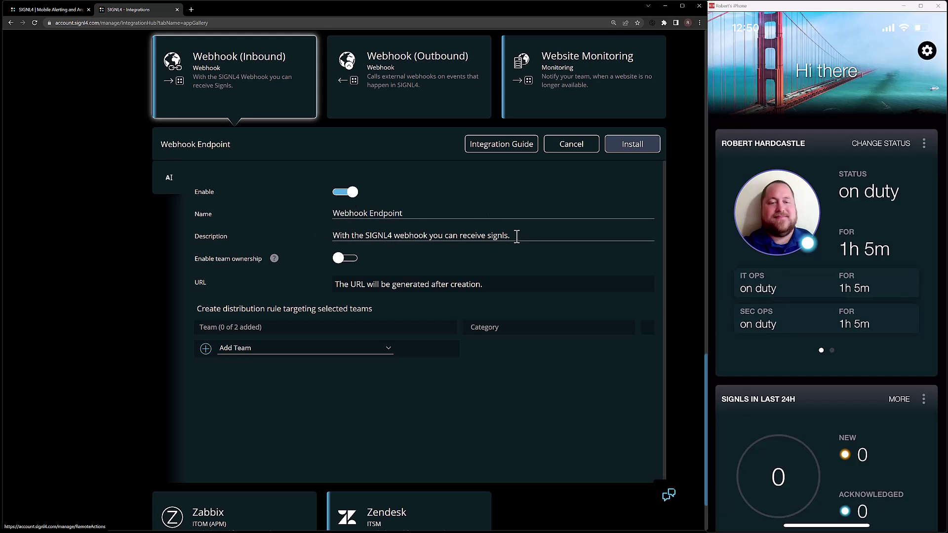
scroll(420, 227, "down", 1)
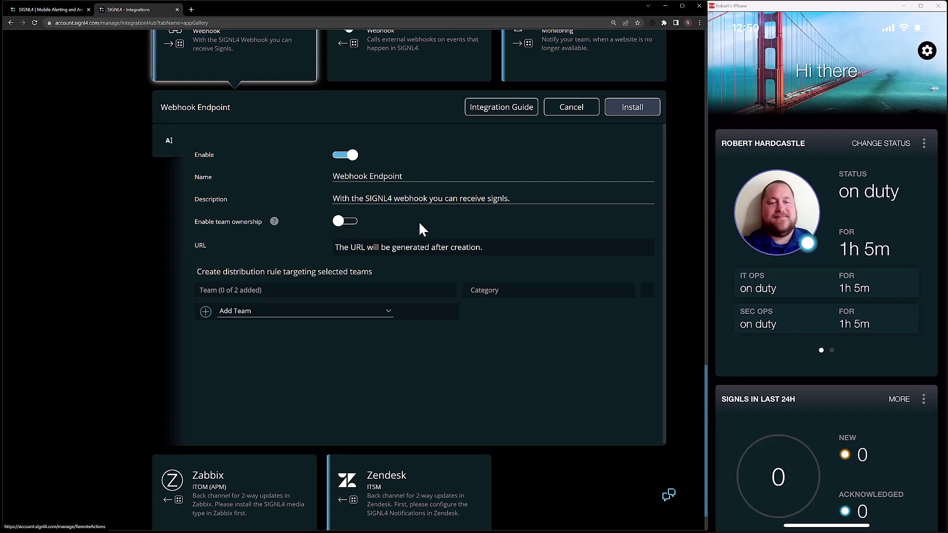
Step: Turn team ownership on with SEC Ops as owner, then switch ownership back off
left_click(348, 222)
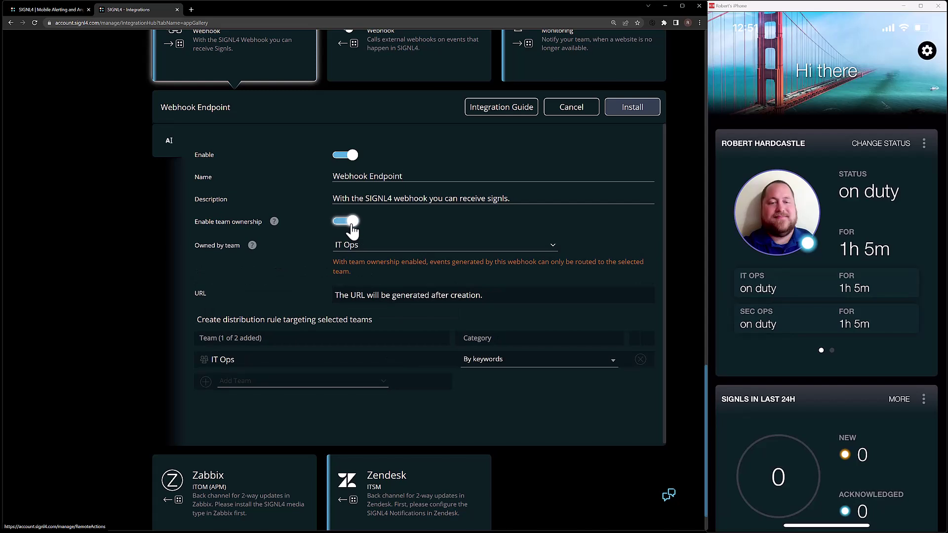
left_click(550, 244)
left_click(445, 270)
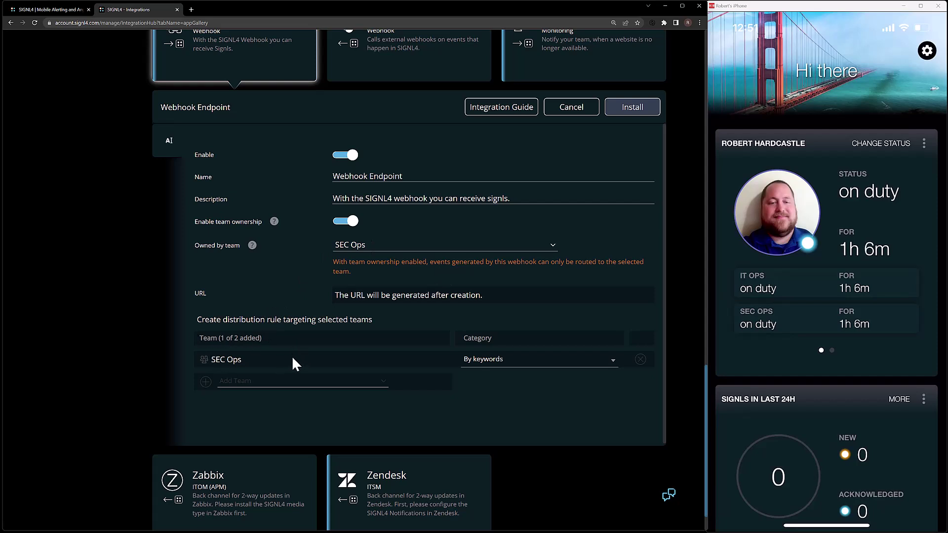
mouse_move(302, 387)
scroll(410, 232, "up", 1)
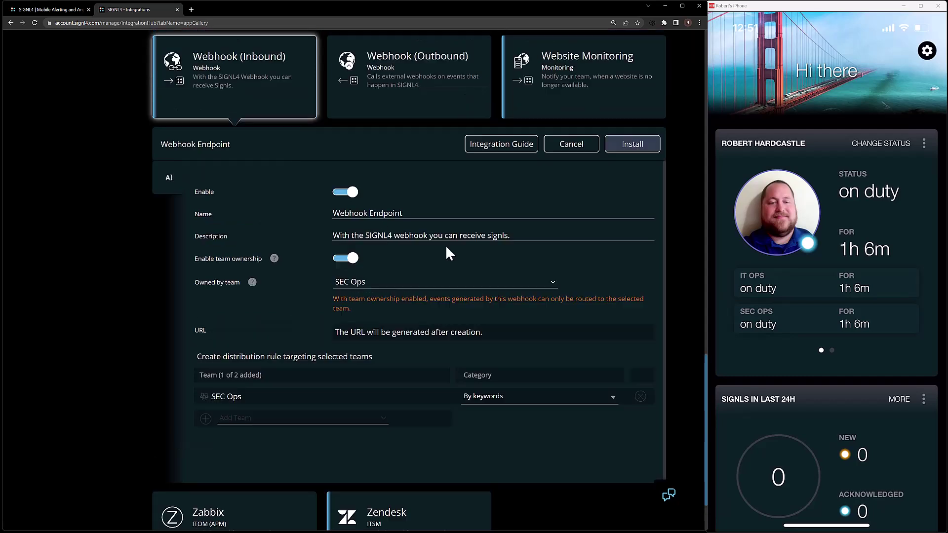
left_click(342, 261)
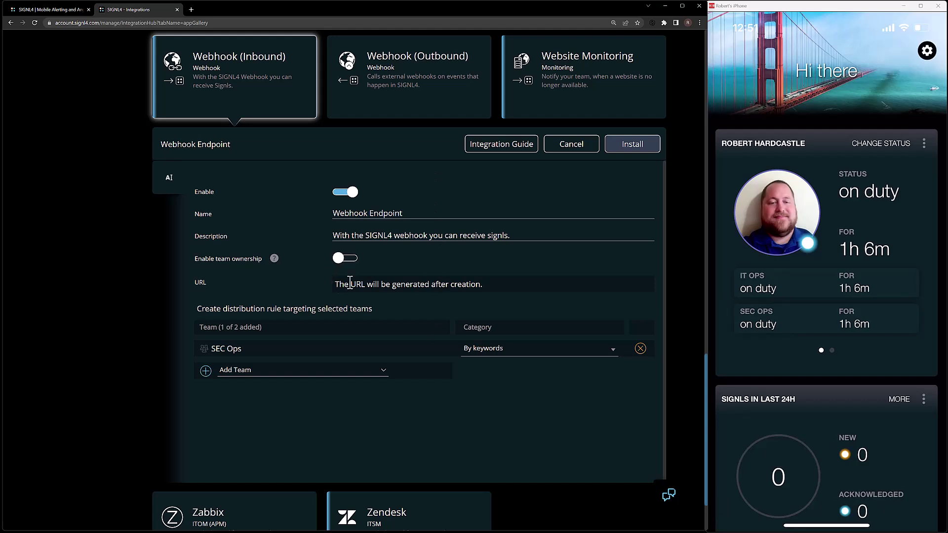
left_click_drag(211, 286, 486, 288)
left_click(488, 286)
Step: Remove the SEC Ops rule and add IT Ops, keeping its category as By keywords
left_click(640, 349)
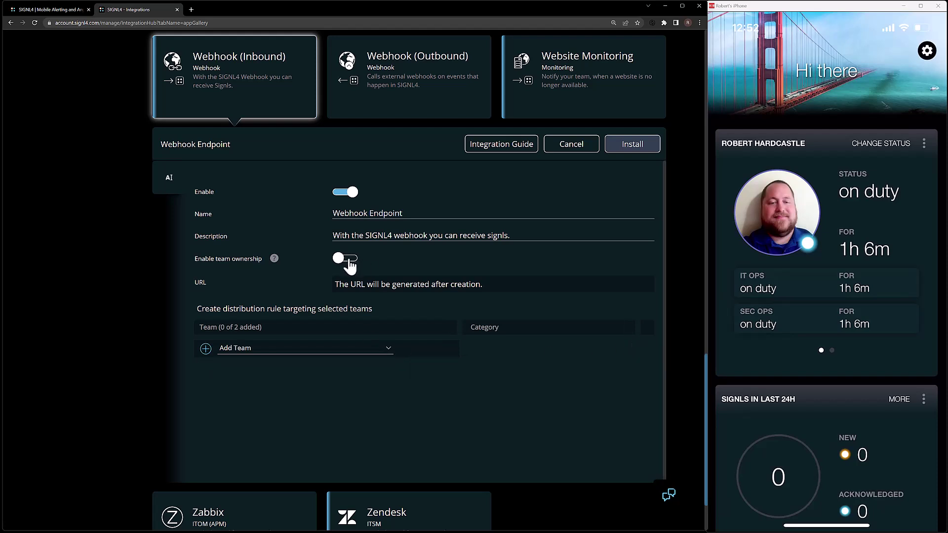
left_click(332, 351)
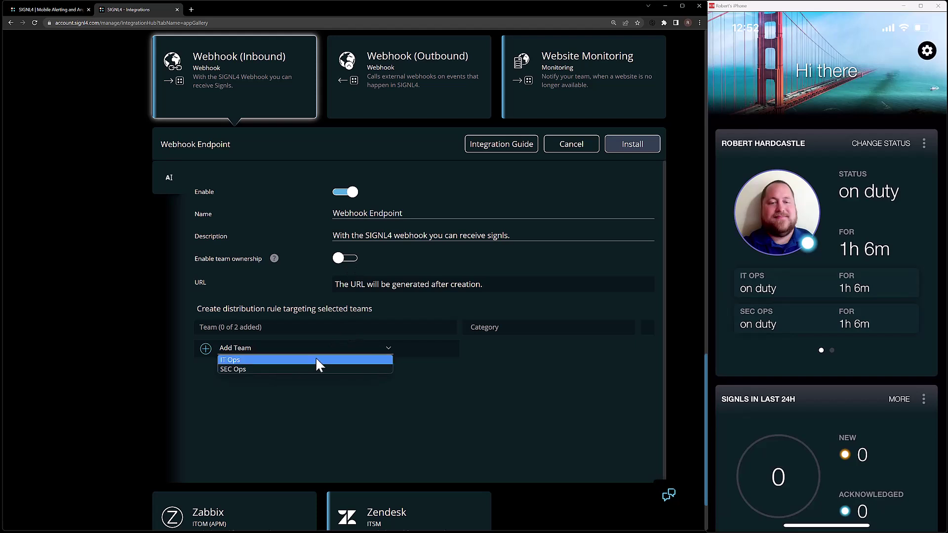
left_click(311, 361)
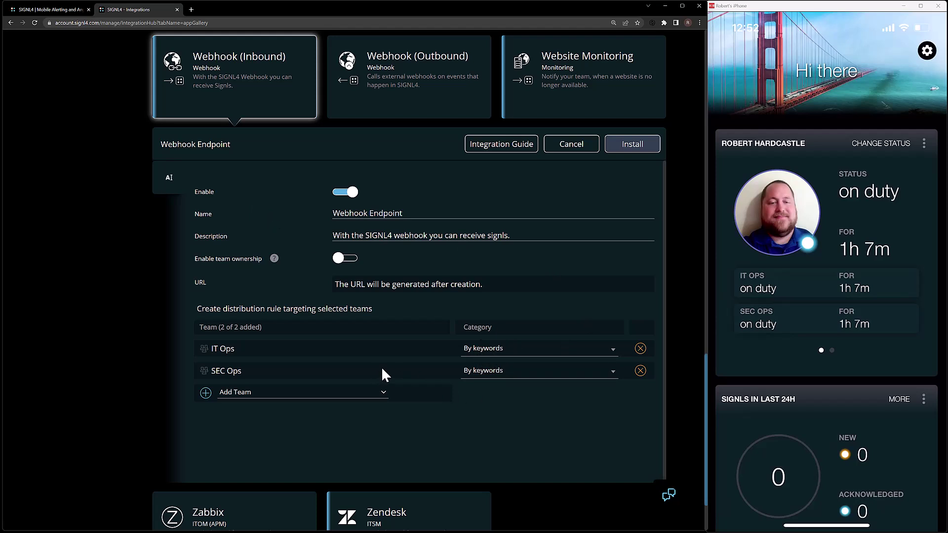
left_click(522, 353)
scroll(515, 405, "down", 4)
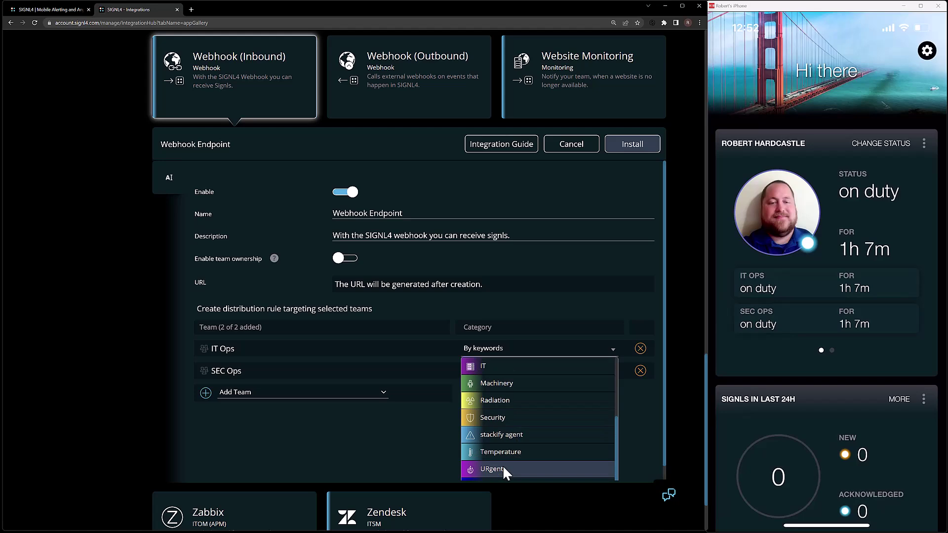
scroll(568, 439, "down", 2)
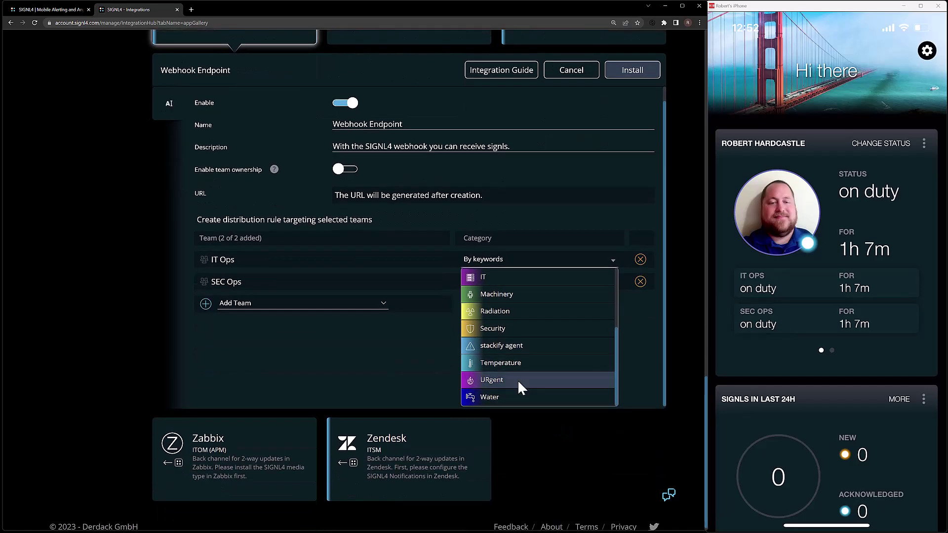
scroll(520, 373, "up", 4)
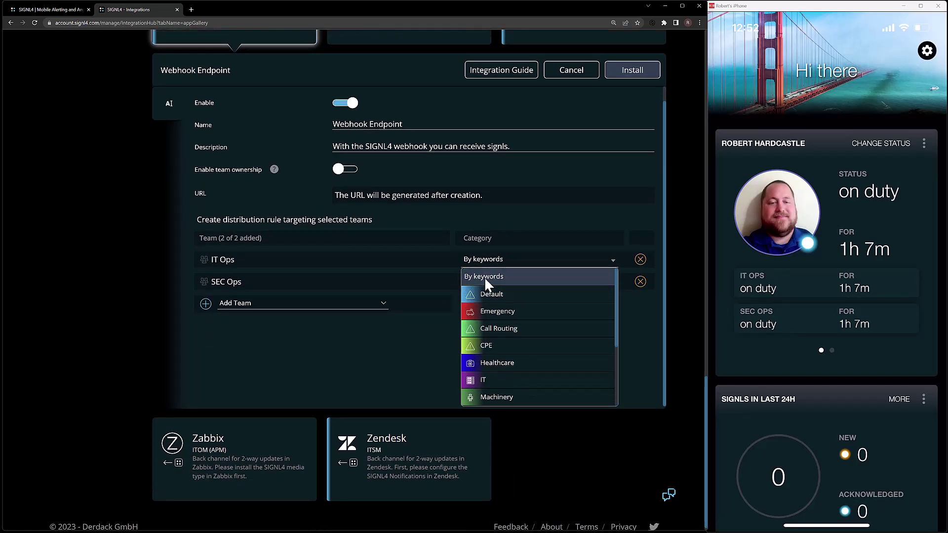
left_click(484, 277)
scroll(624, 370, "up", 1)
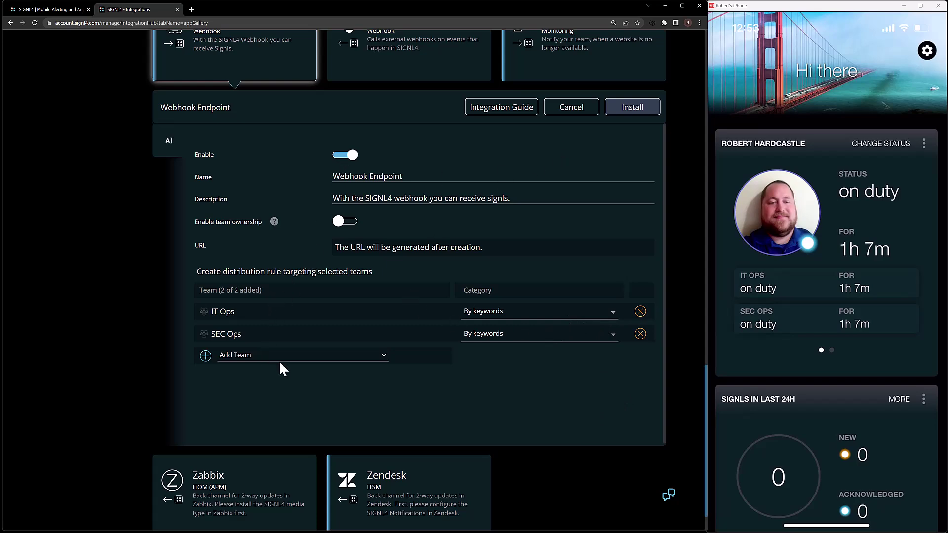
scroll(536, 365, "up", 2)
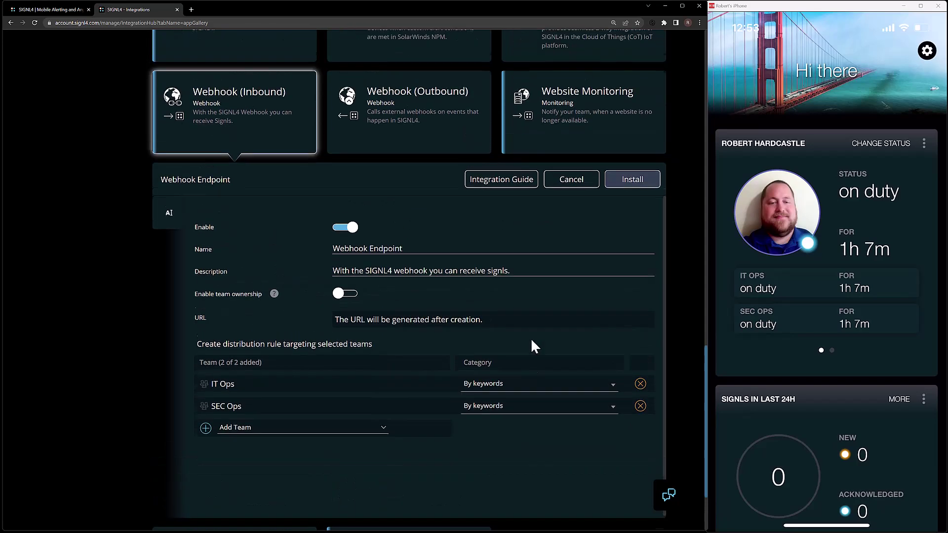
Step: Install the configured Webhook Endpoint integration
left_click(627, 194)
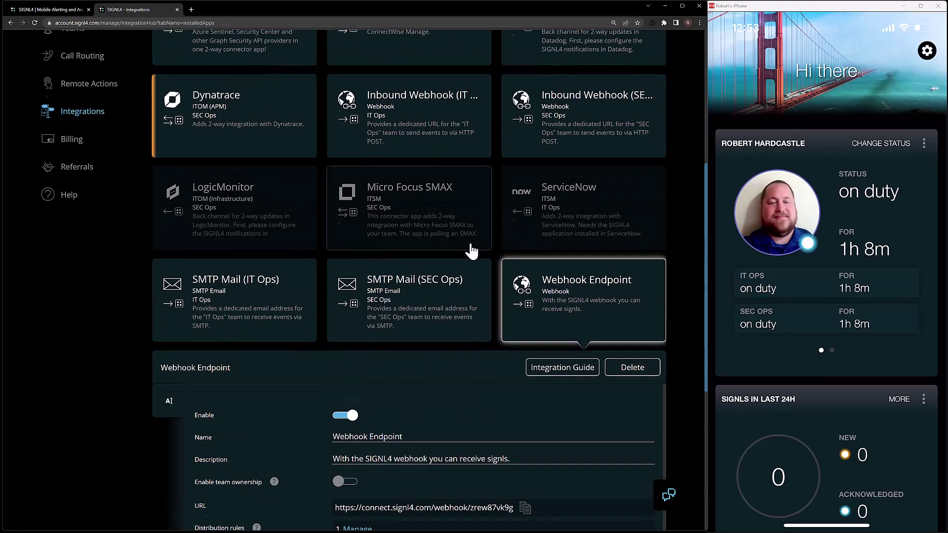
scroll(472, 251, "up", 6)
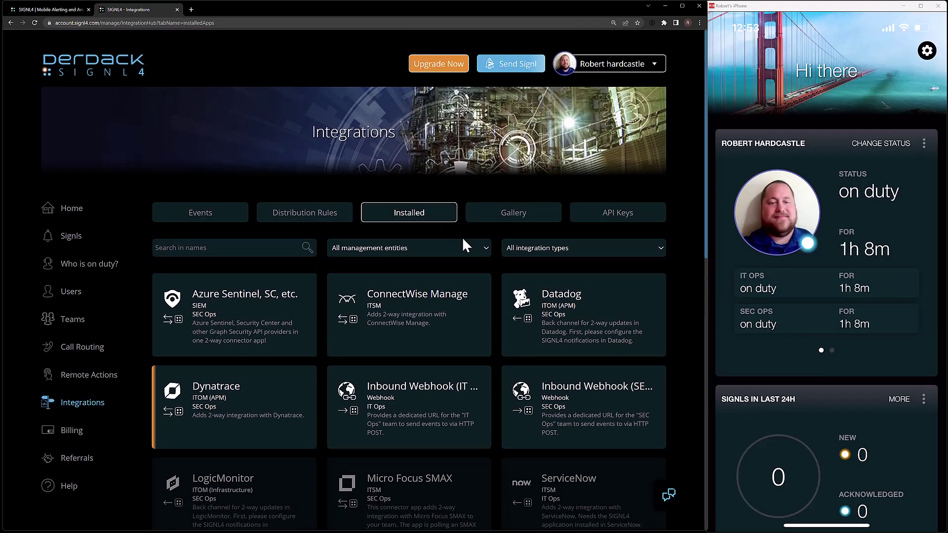
scroll(462, 237, "down", 8)
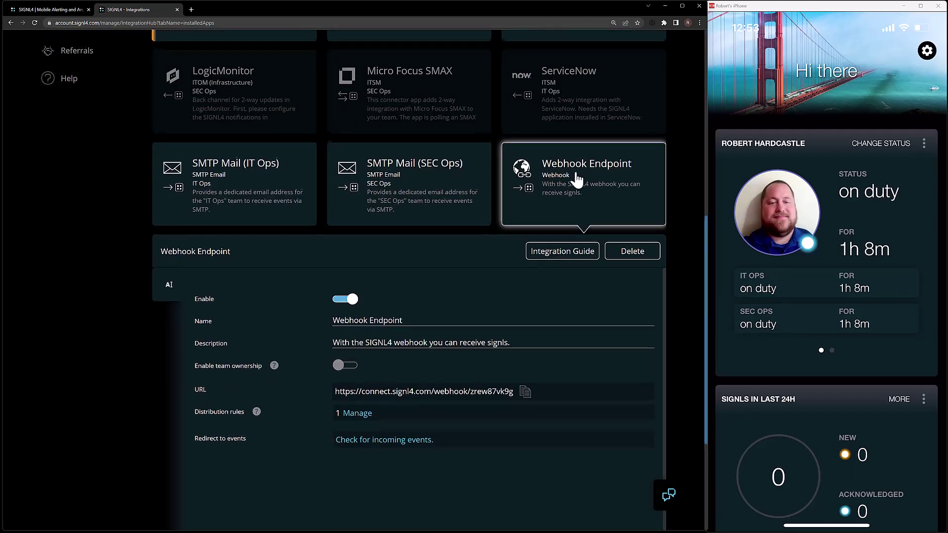
scroll(583, 177, "down", 1)
scroll(593, 177, "down", 1)
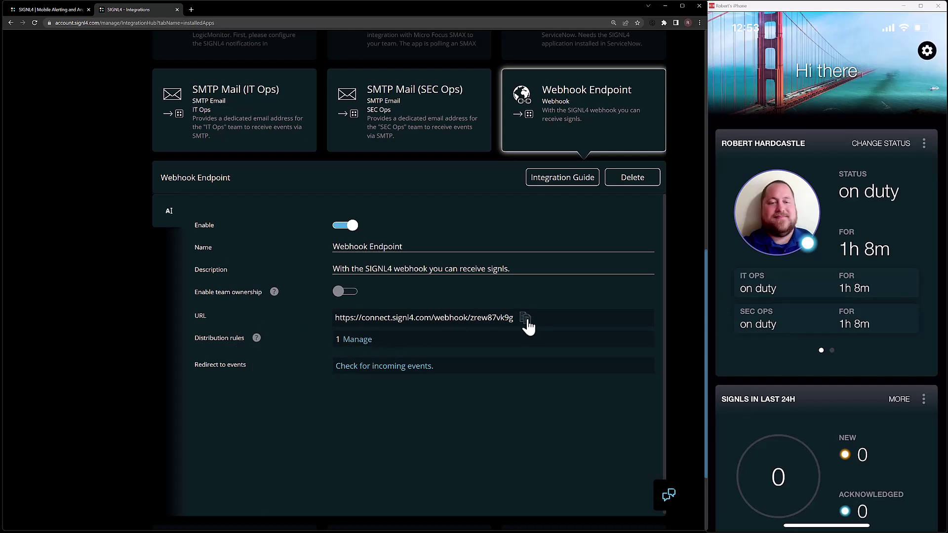
scroll(514, 331, "down", 1)
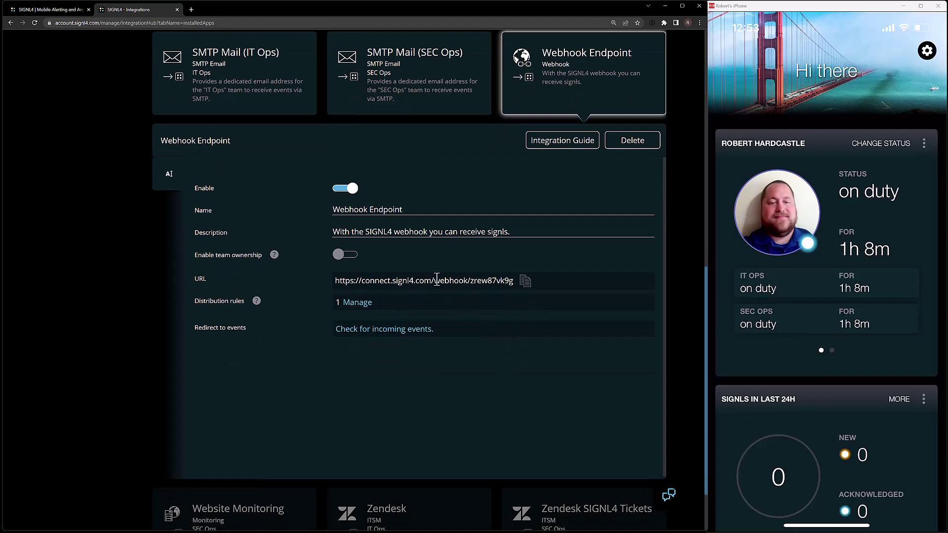
Step: Keep the name as Webhook Endpoint and copy the generated webhook URL
left_click(405, 209)
type("s")
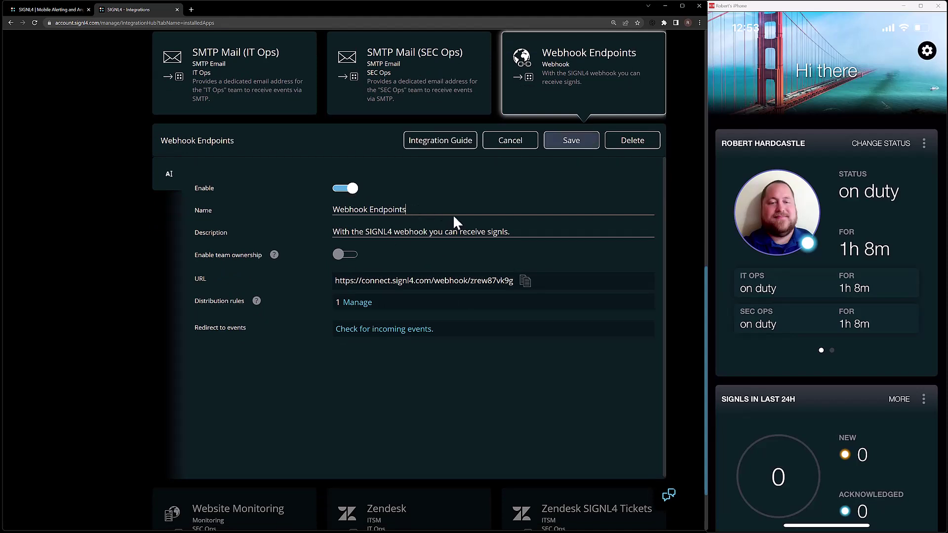
key("BackSpace")
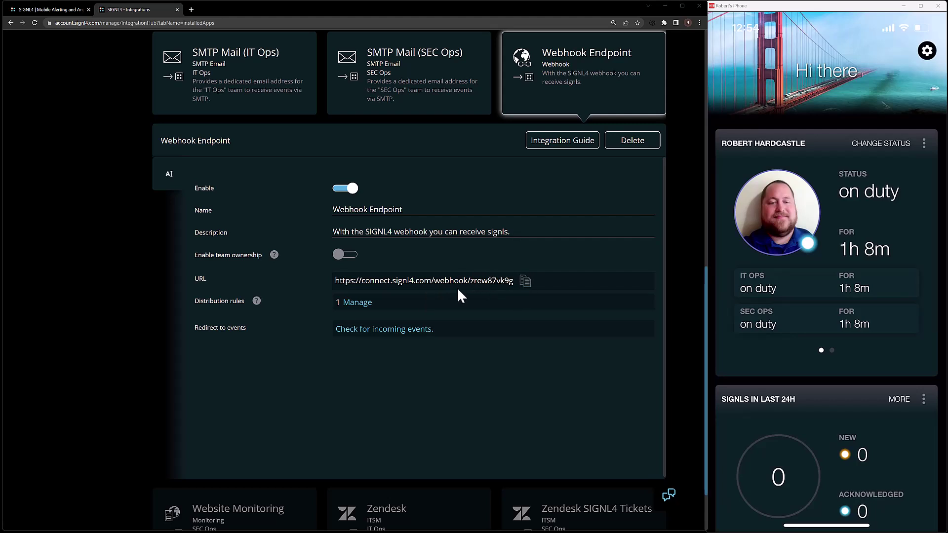
left_click(525, 281)
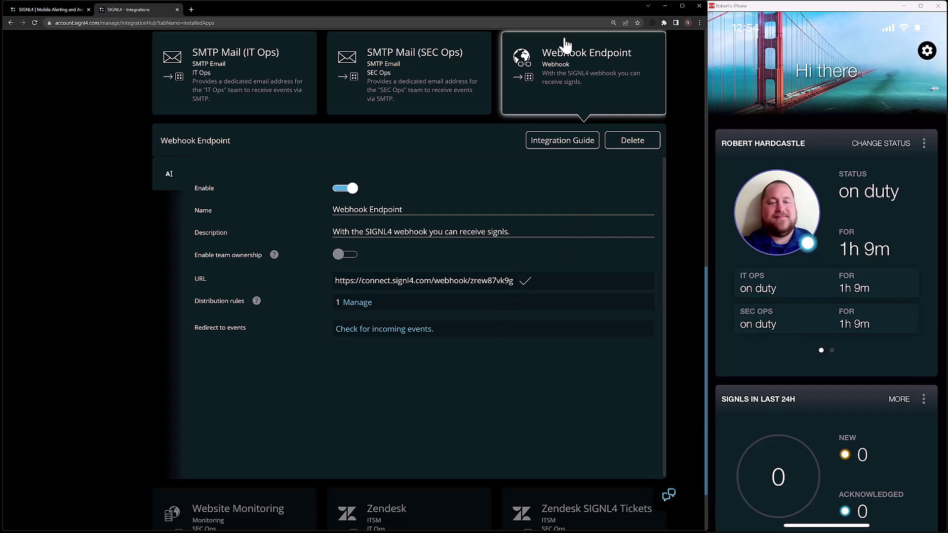
Step: In RESTer, POST the pasted JSON test request body to the webhook URL
left_click(652, 22)
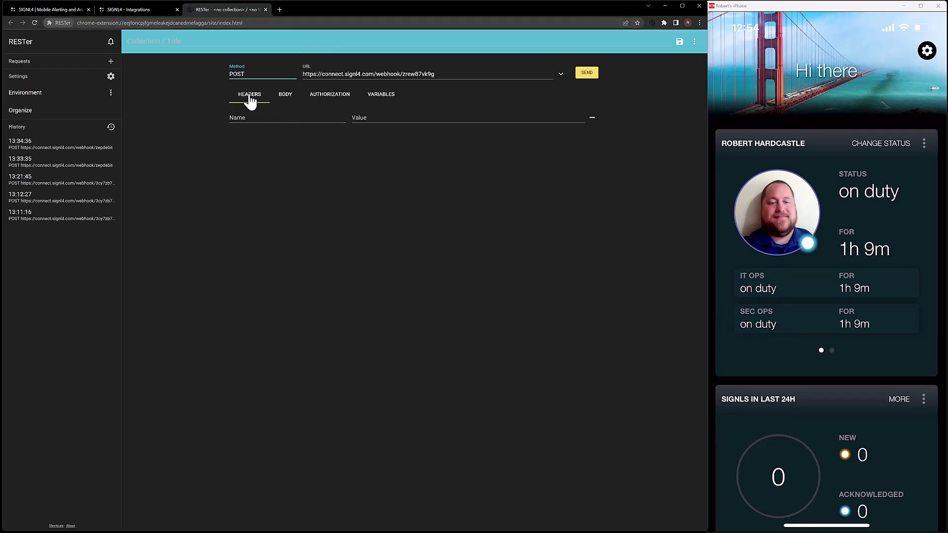
left_click(288, 96)
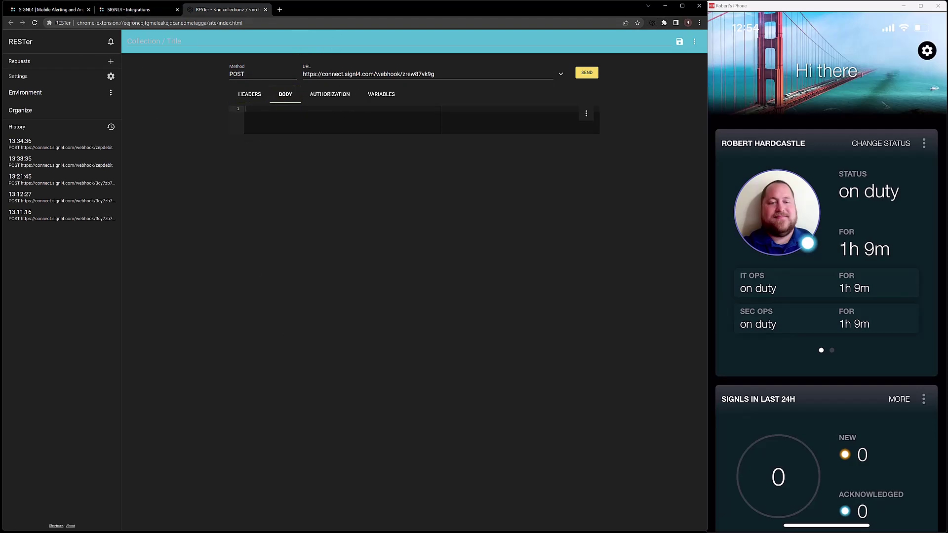
key("ctrl+v")
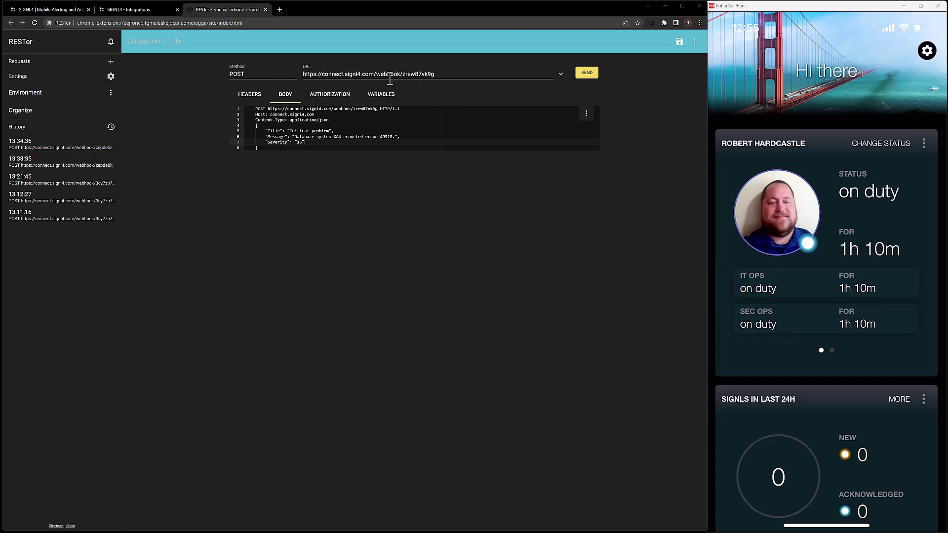
left_click(588, 75)
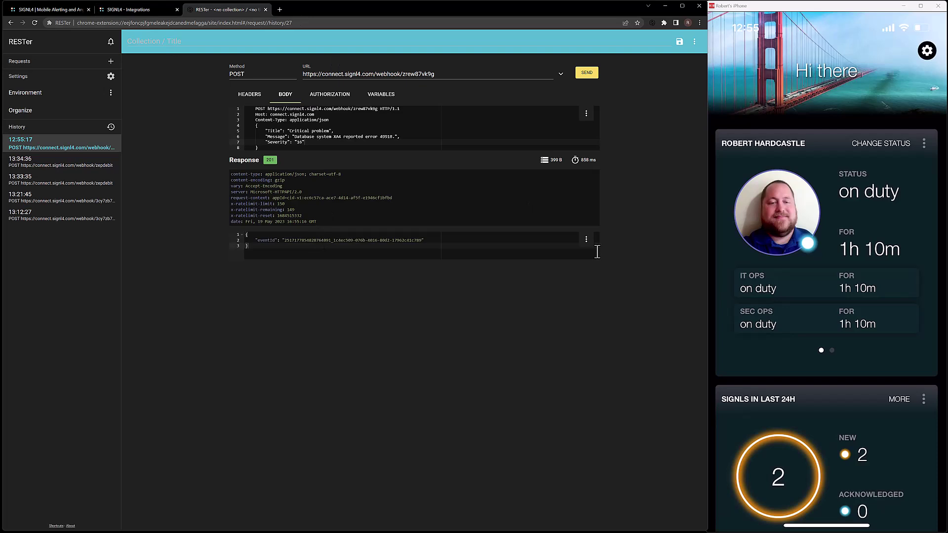
left_click(137, 10)
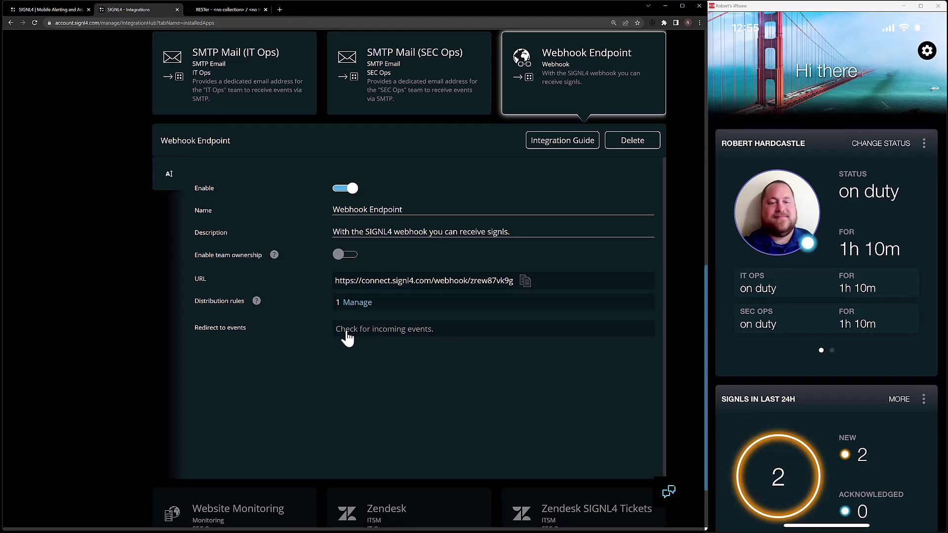
Step: Check incoming events and expand the Critical problem event signaled to IT Ops and SEC Ops
left_click(384, 330)
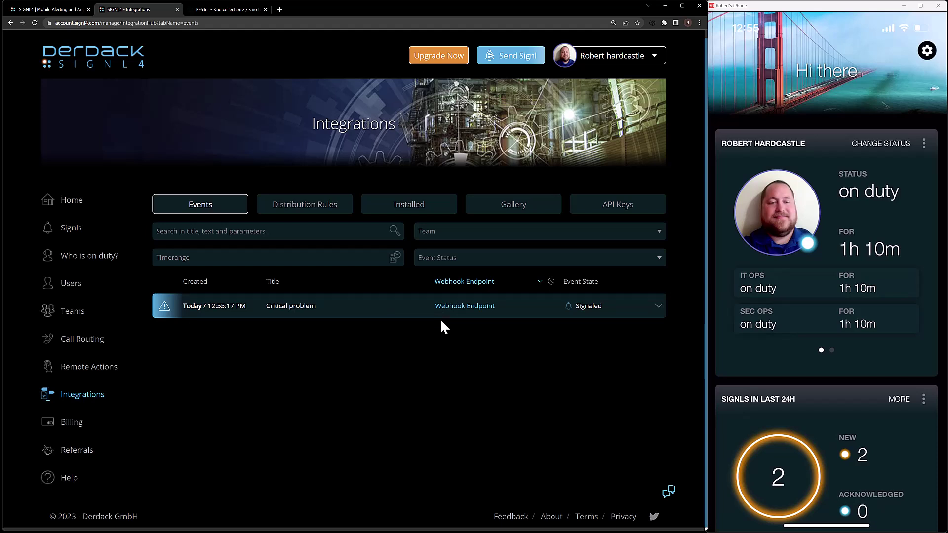
left_click(360, 310)
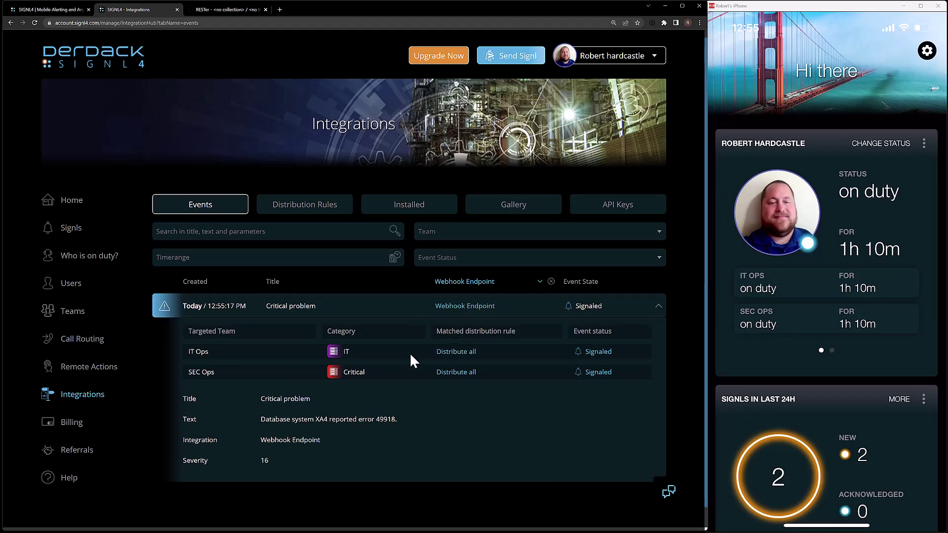
scroll(409, 352, "down", 1)
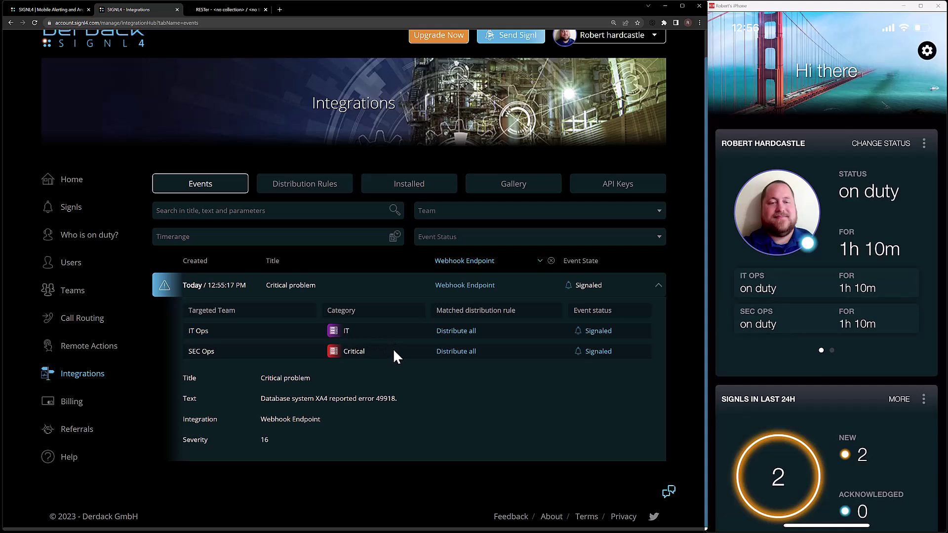
Step: Open Webhook Endpoint from Installed and expand its Distribute all distribution rule
left_click(434, 185)
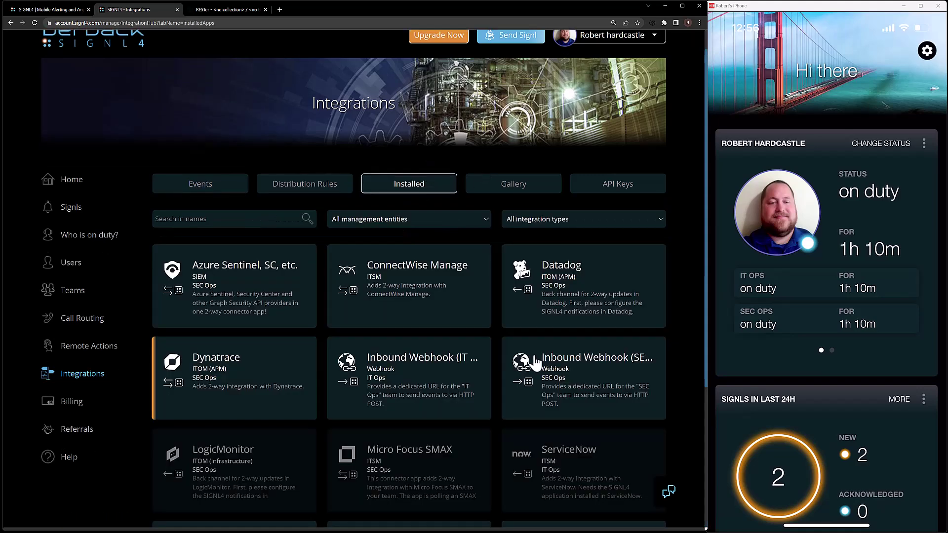
scroll(568, 322, "down", 4)
left_click(569, 322)
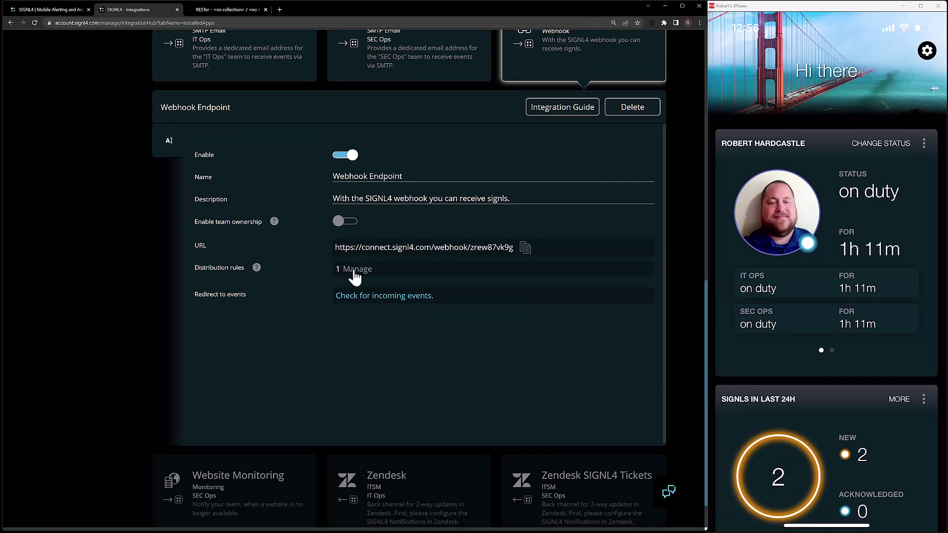
left_click(362, 270)
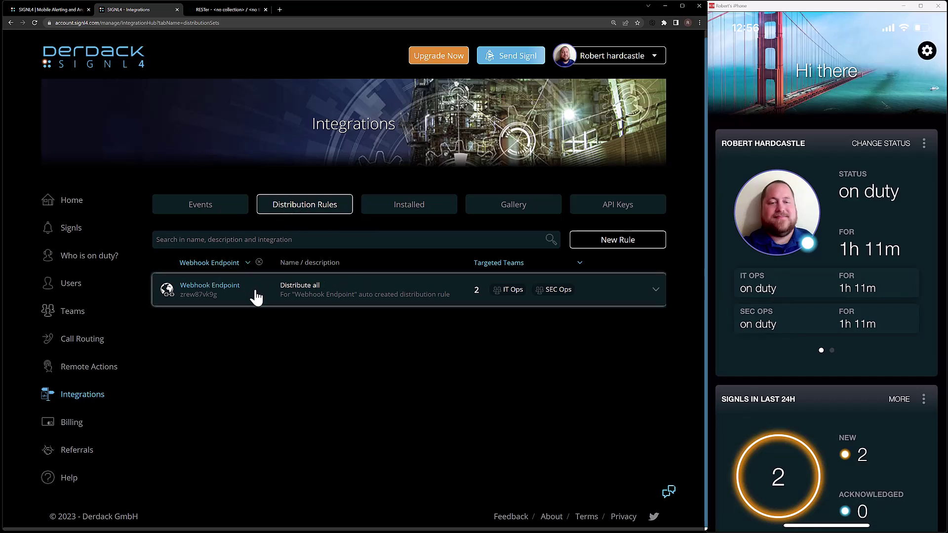
left_click(356, 296)
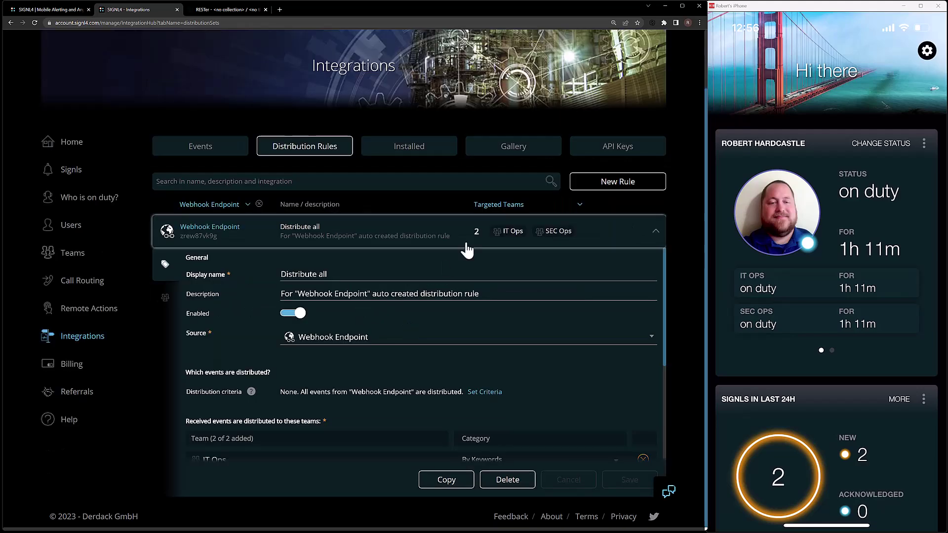
scroll(385, 366, "down", 2)
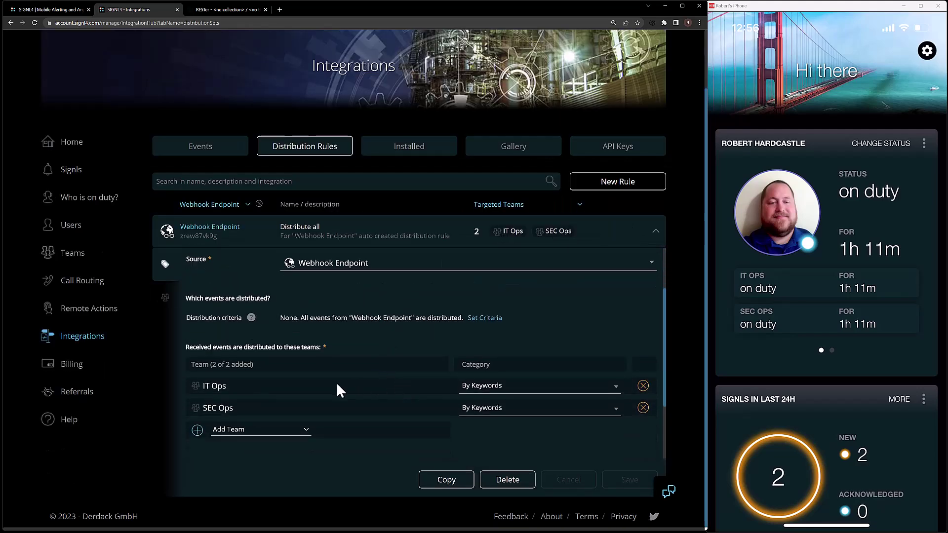
scroll(397, 364, "up", 2)
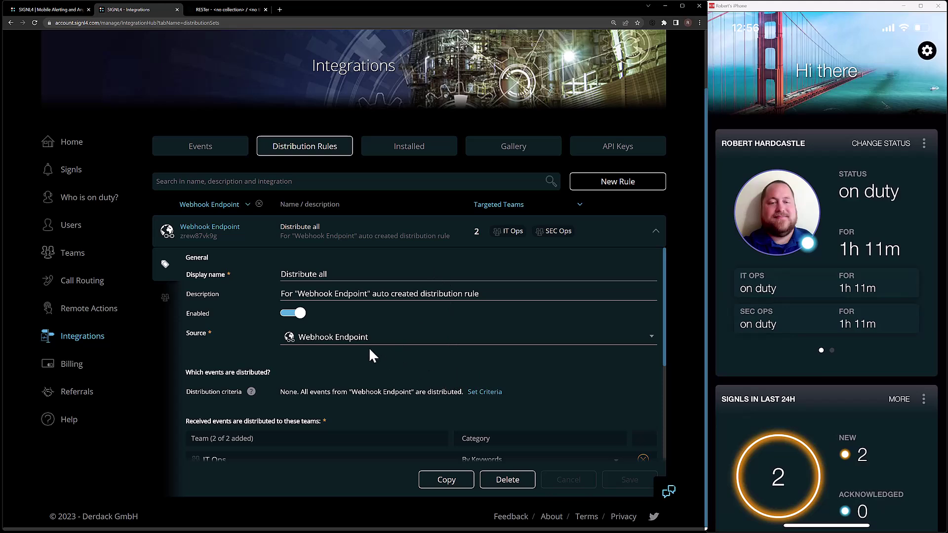
scroll(370, 349, "up", 1)
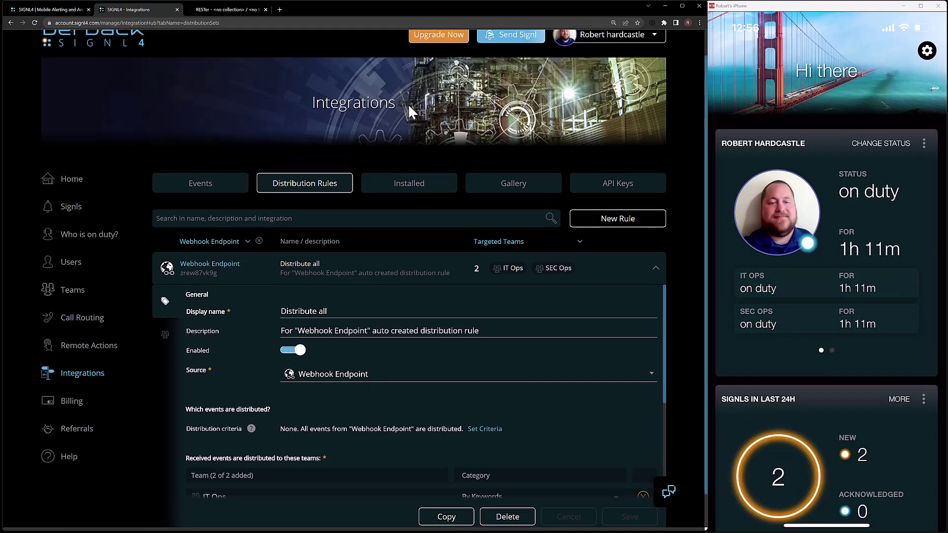
Step: Start a new SMTP Email integration from the Integrations gallery
left_click(425, 187)
scroll(454, 299, "down", 4)
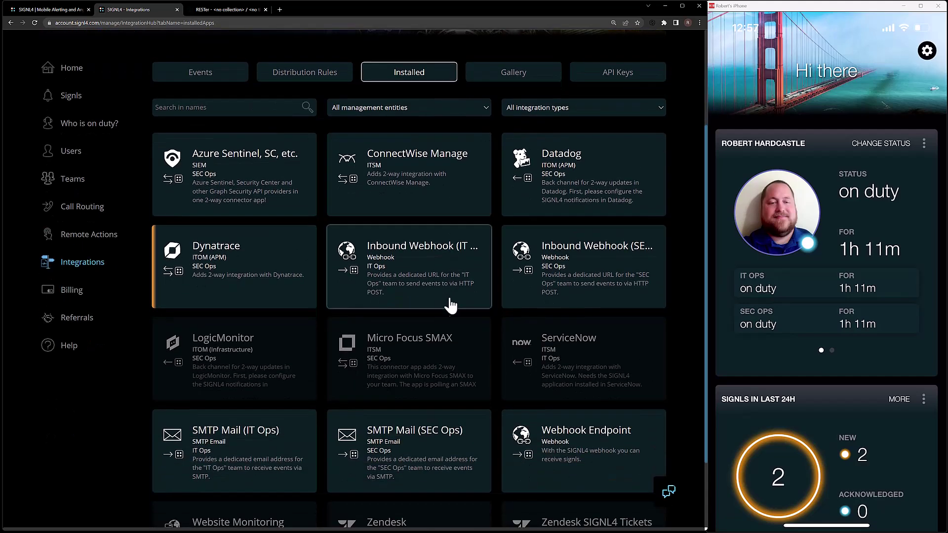
scroll(589, 363, "up", 5)
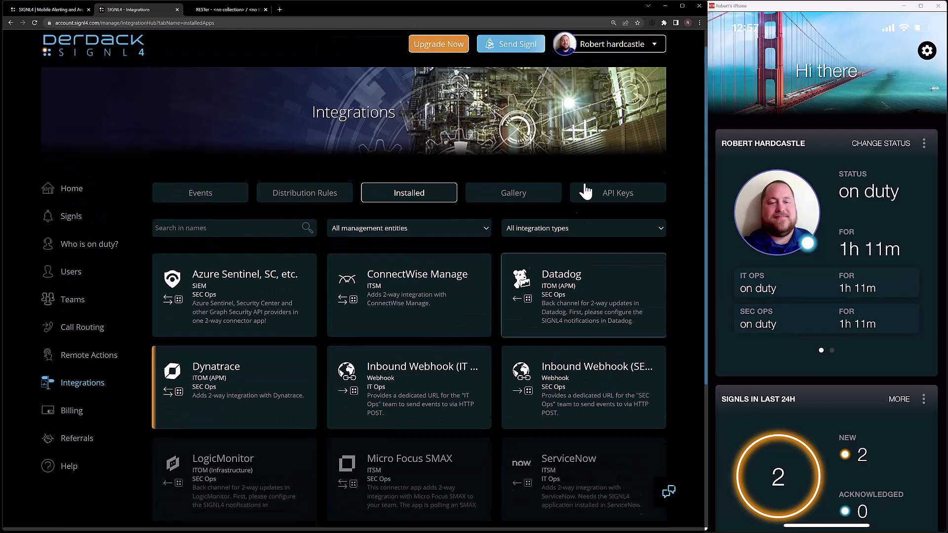
left_click(521, 204)
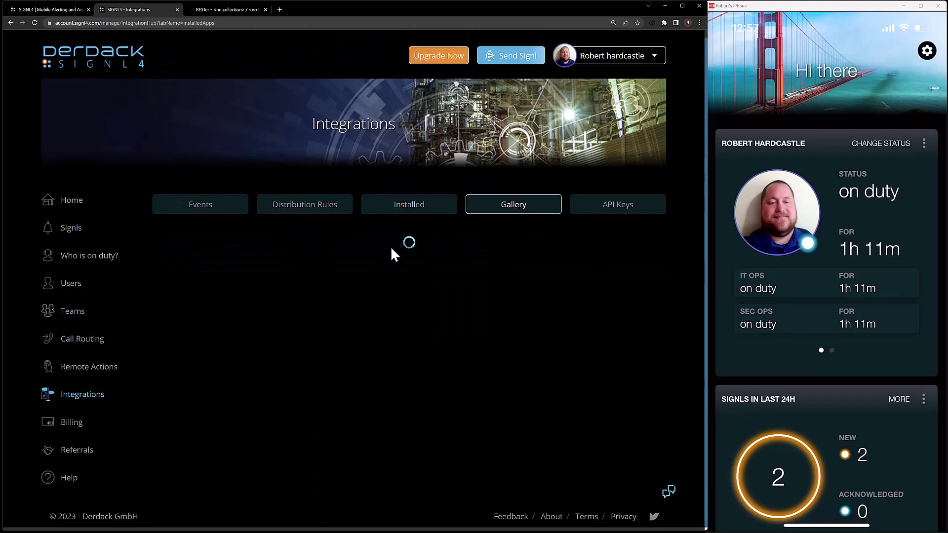
scroll(303, 374, "down", 10)
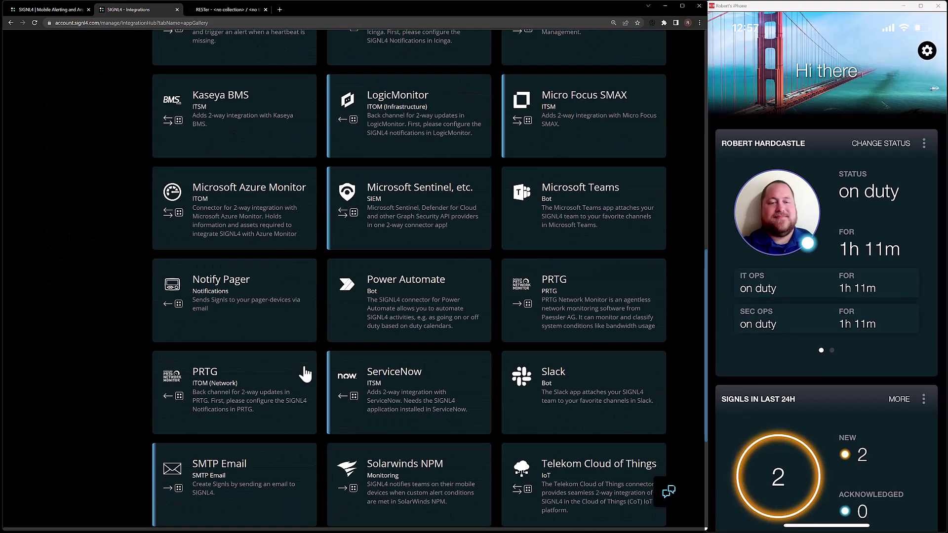
scroll(291, 373, "down", 3)
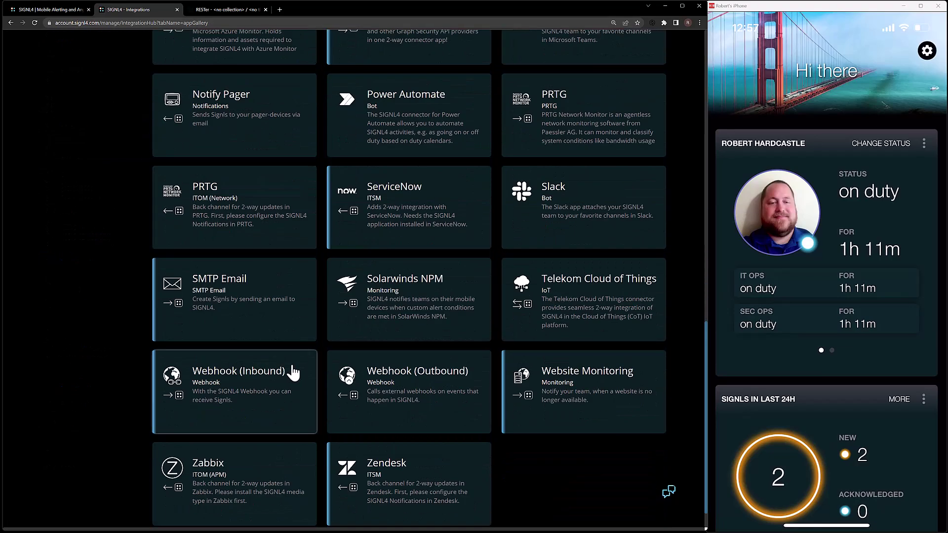
left_click(230, 302)
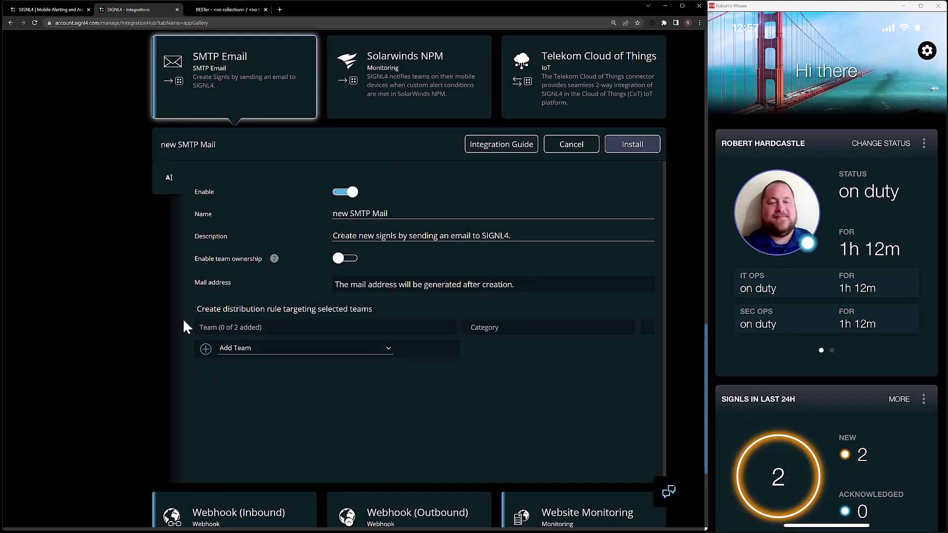
Step: Rename the integration to SMTP Endpoint and enable team ownership
key("ctrl+a")
type("SMTP Endpoint")
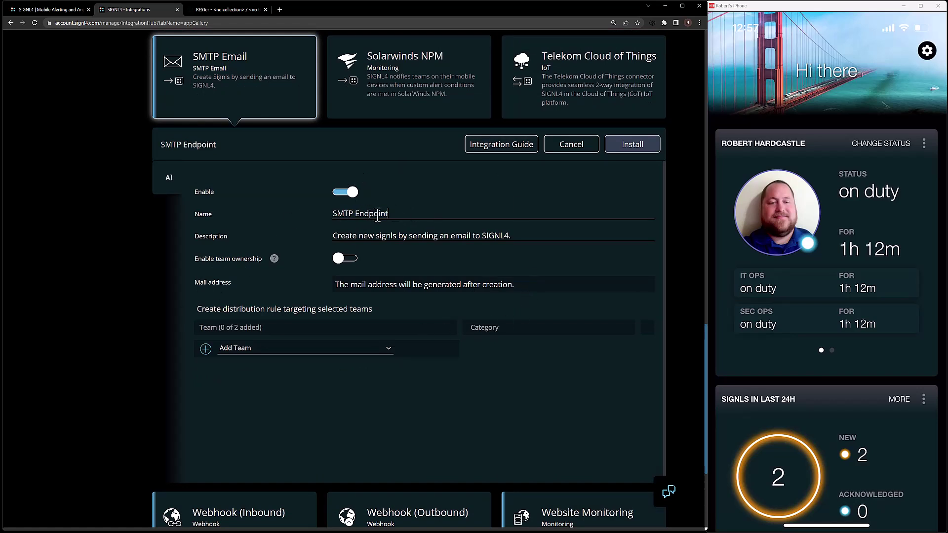
left_click(346, 215)
left_click(351, 263)
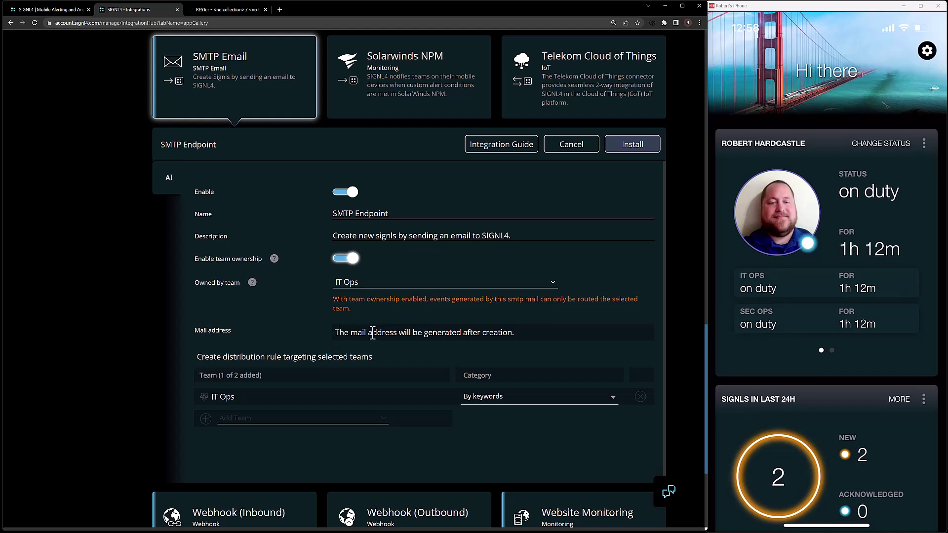
left_click_drag(350, 333, 503, 334)
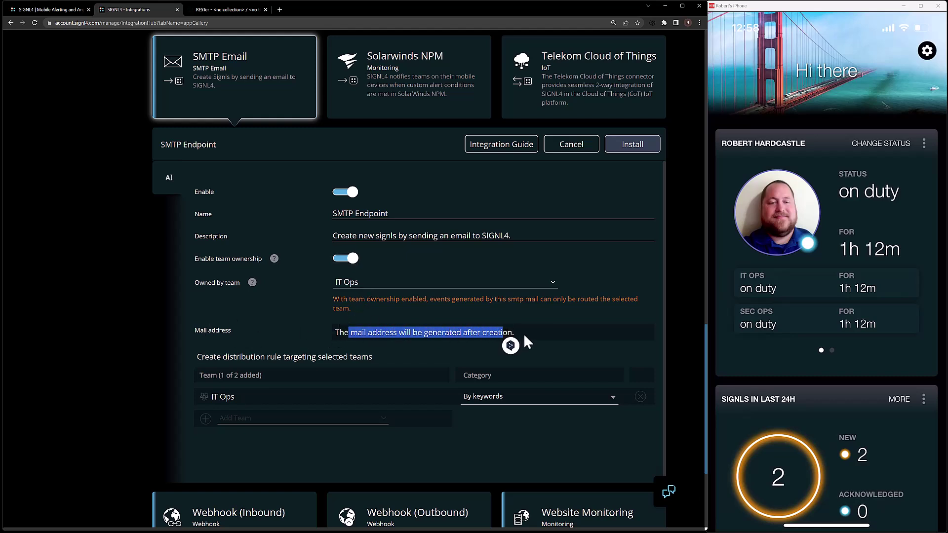
left_click(527, 340)
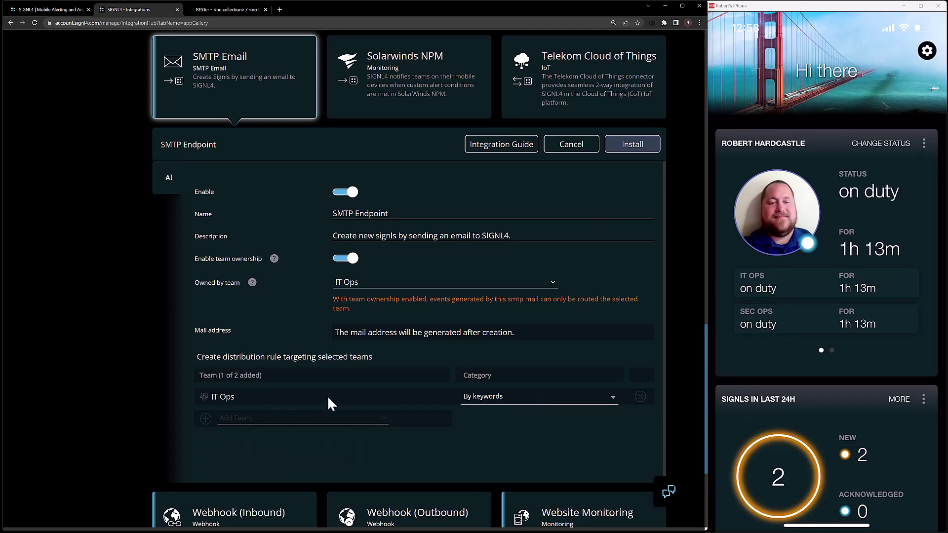
Step: Assign the Radiation category to IT Ops and install the SMTP Endpoint
left_click(510, 398)
scroll(420, 442, "down", 1)
scroll(437, 437, "down", 1)
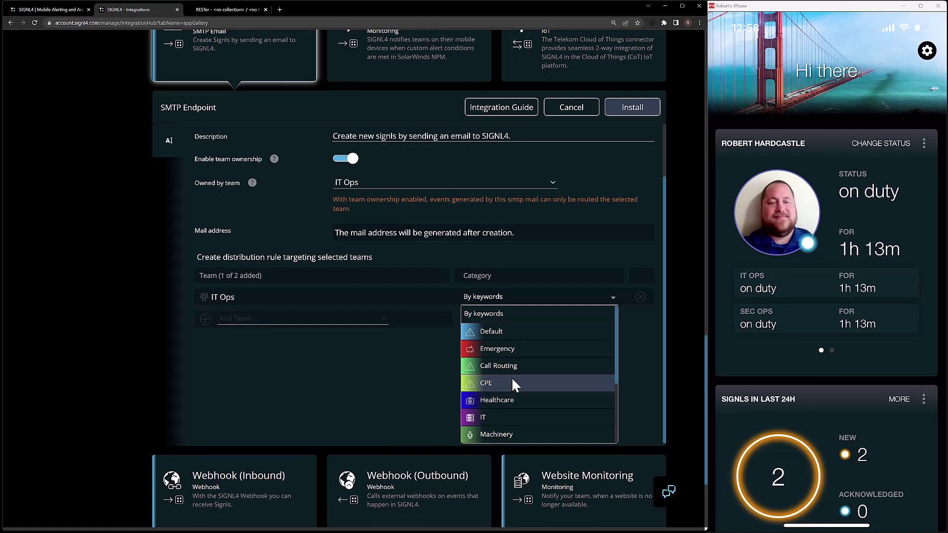
scroll(511, 385, "down", 1)
scroll(511, 384, "up", 1)
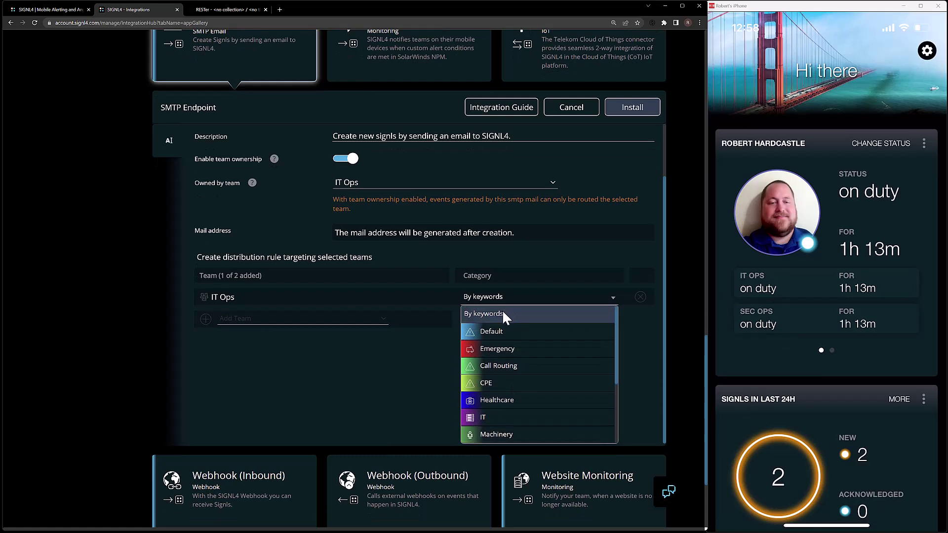
scroll(508, 387, "down", 1)
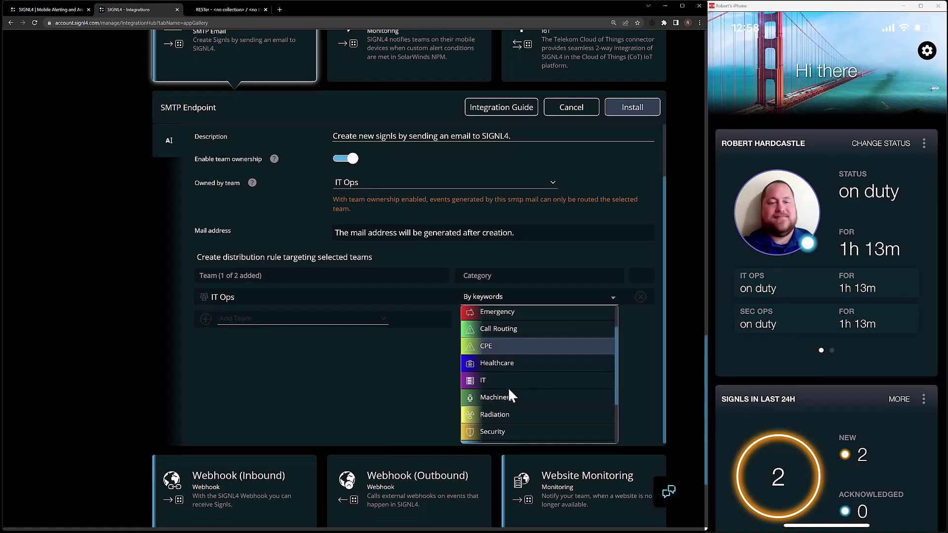
scroll(506, 409, "down", 1)
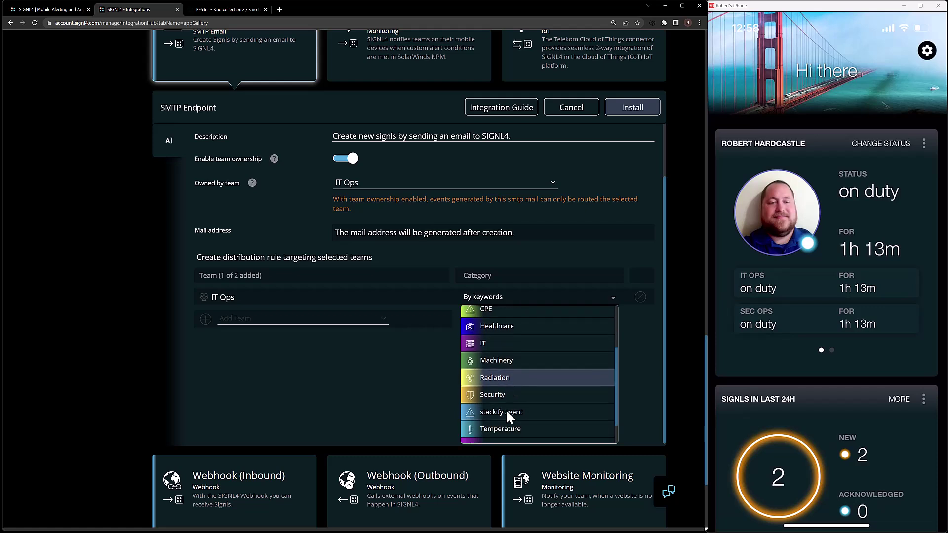
left_click(502, 378)
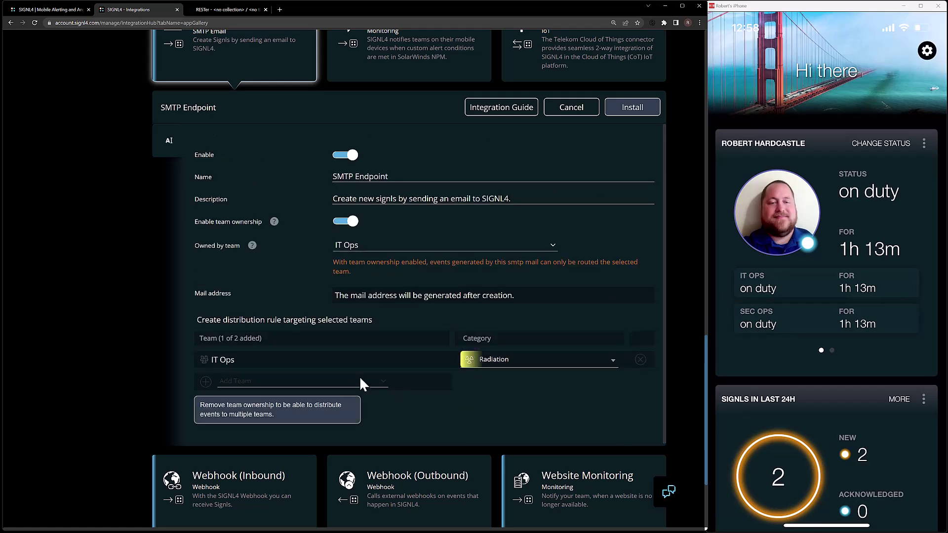
left_click(627, 111)
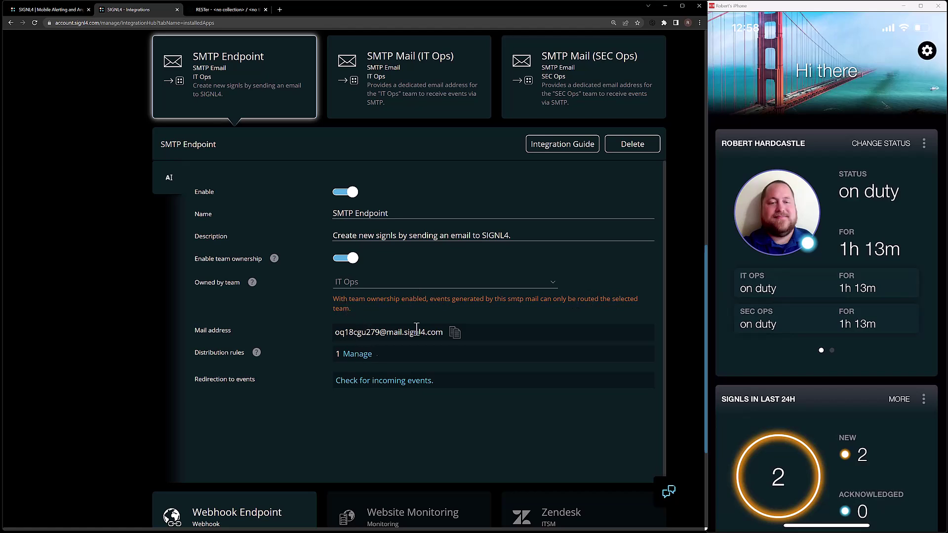
Step: Copy the Mail address generated on the installed SMTP Endpoint panel
left_click(454, 334)
Step: Inspect the Distribute all rule routing SMTP Endpoint events to IT Ops as Radiation, noting the team-ownership restriction
left_click(361, 360)
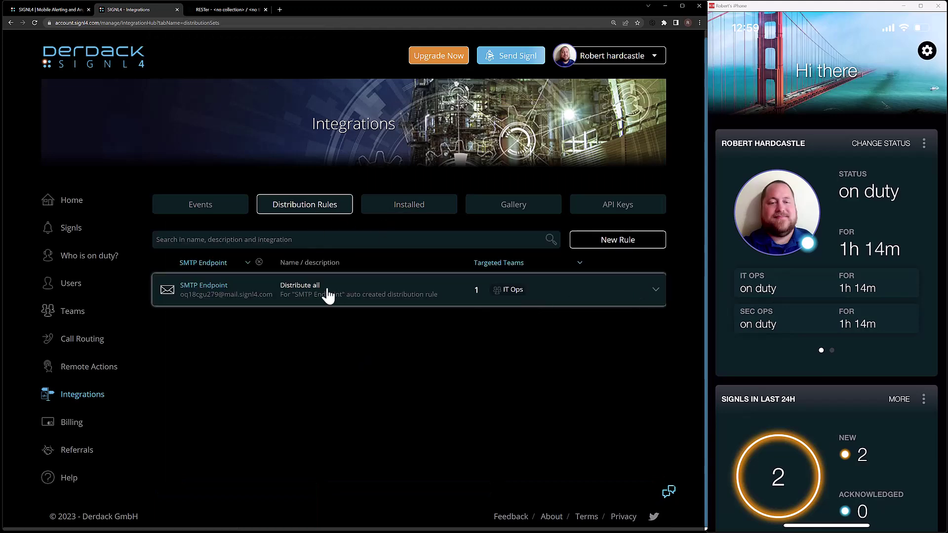
left_click(276, 299)
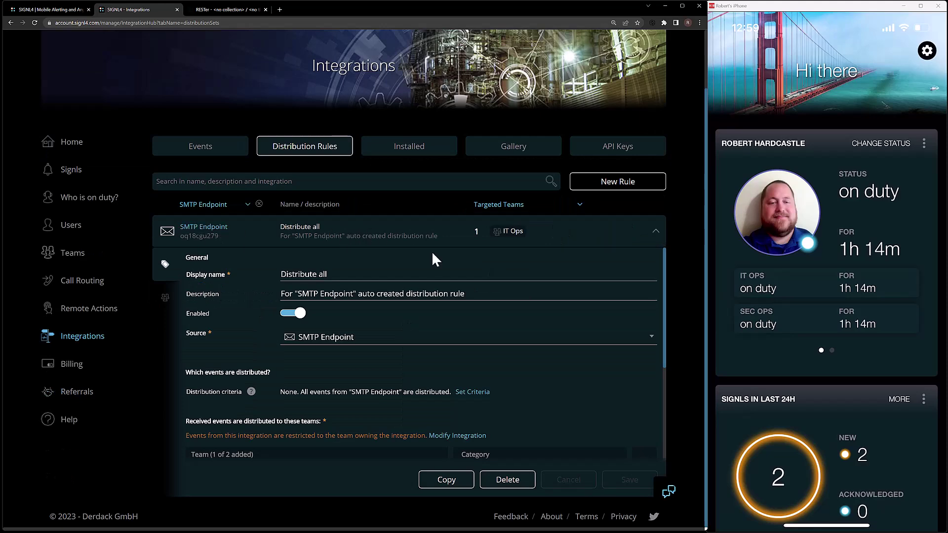
scroll(408, 351, "down", 2)
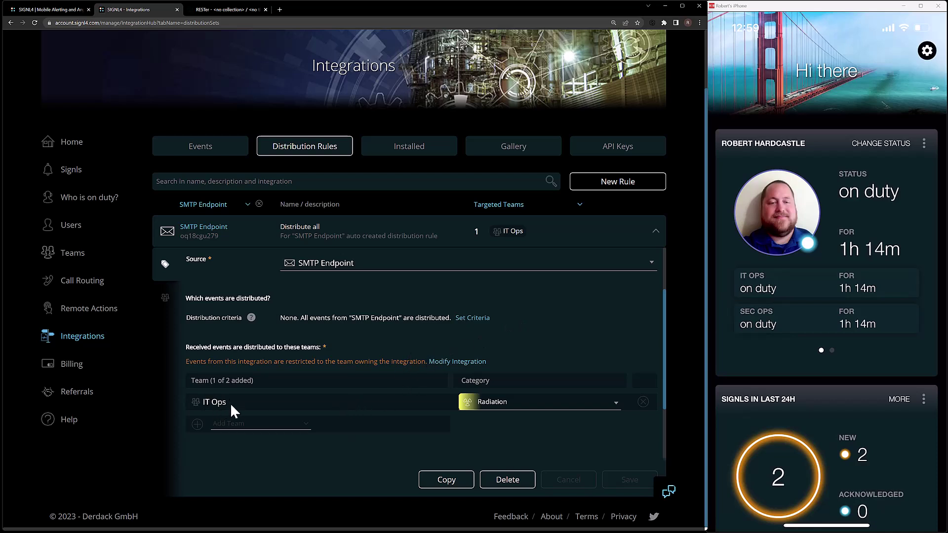
double_click(291, 430)
triple_click(315, 365)
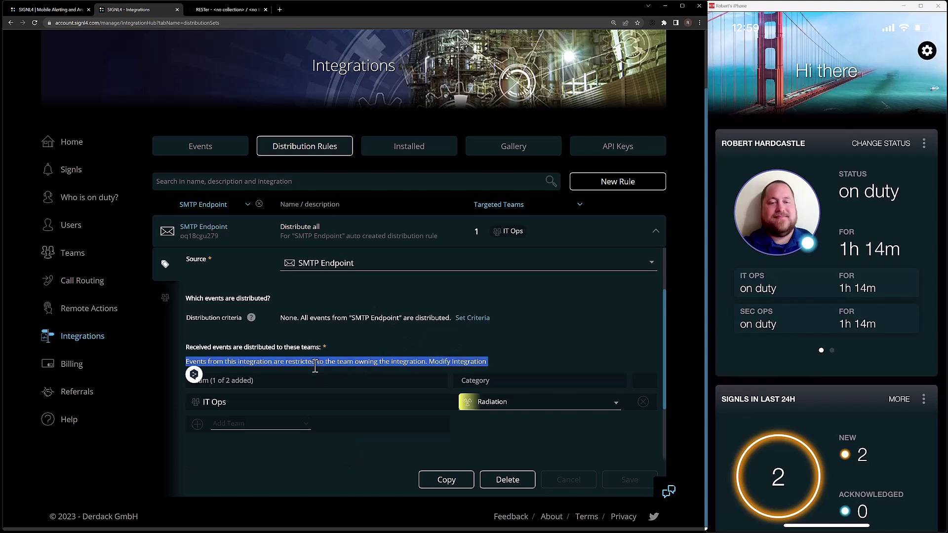
left_click(315, 366)
scroll(365, 380, "up", 2)
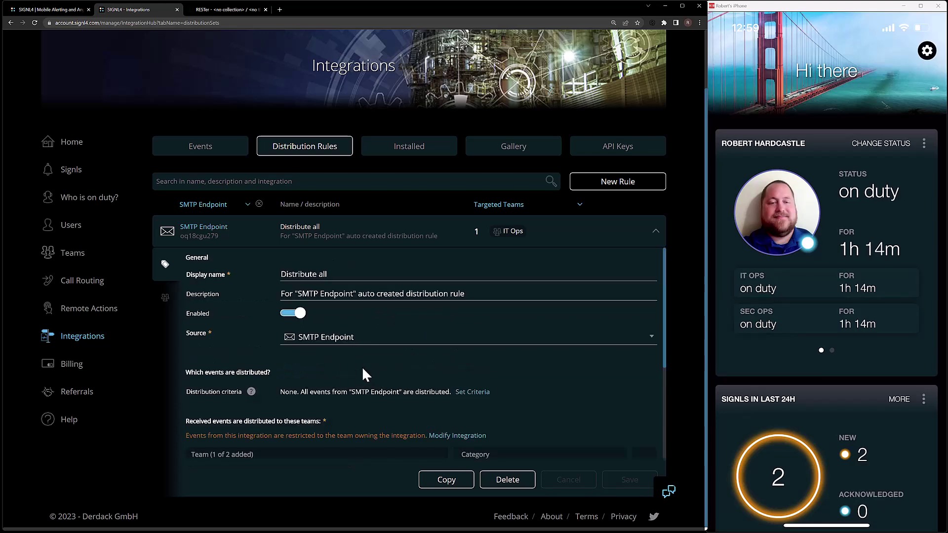
scroll(371, 409, "down", 1)
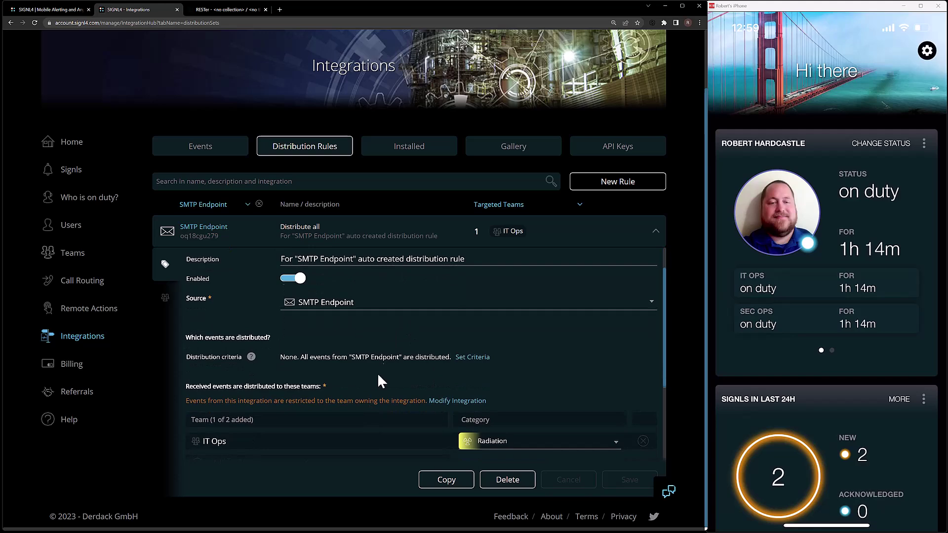
scroll(381, 381, "up", 1)
Step: Go back to installed integrations and copy the SMTP Endpoint's mail address from its settings
left_click(402, 152)
scroll(326, 356, "down", 5)
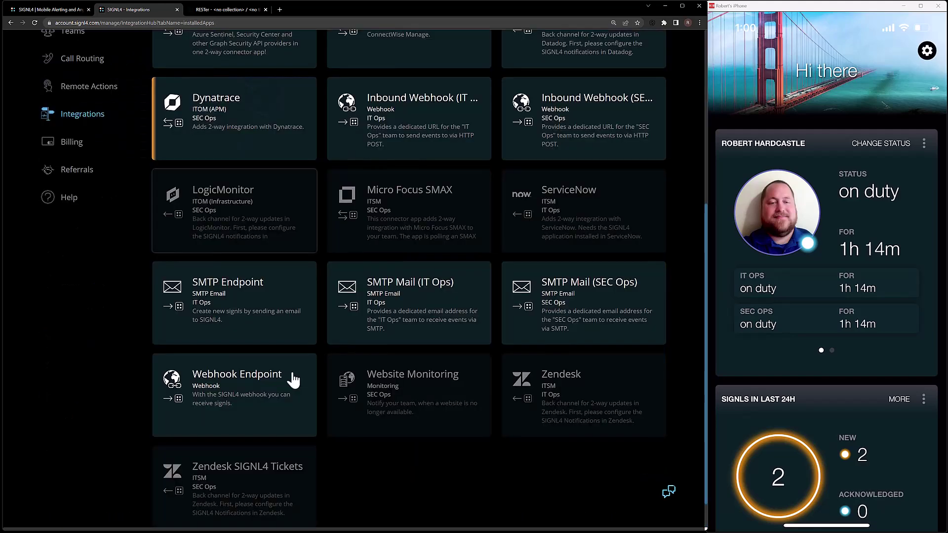
left_click(276, 326)
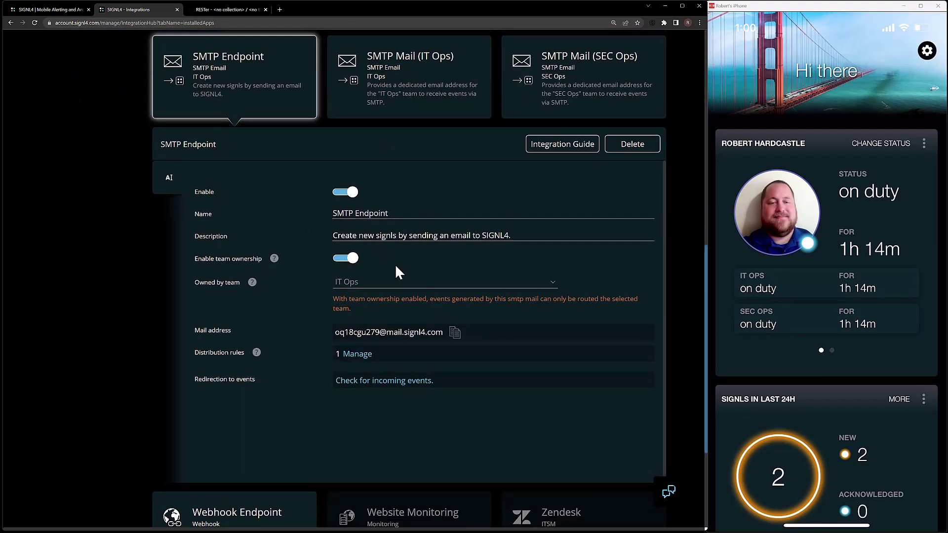
left_click(454, 335)
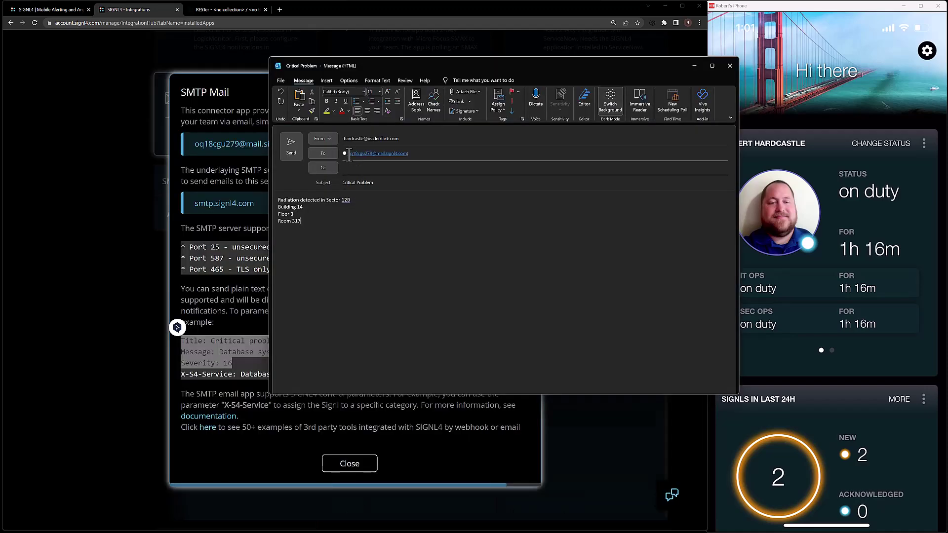
Step: Review the Critical Problem draft, close the SMTP Mail guide, and send the email from Outlook
left_click(378, 184)
left_click(354, 223)
left_click(349, 469)
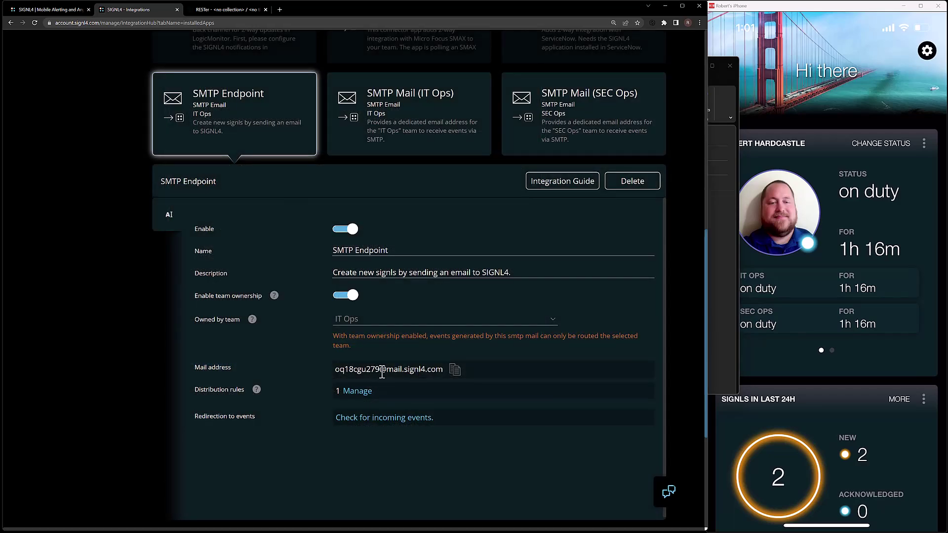
key("alt+Tab")
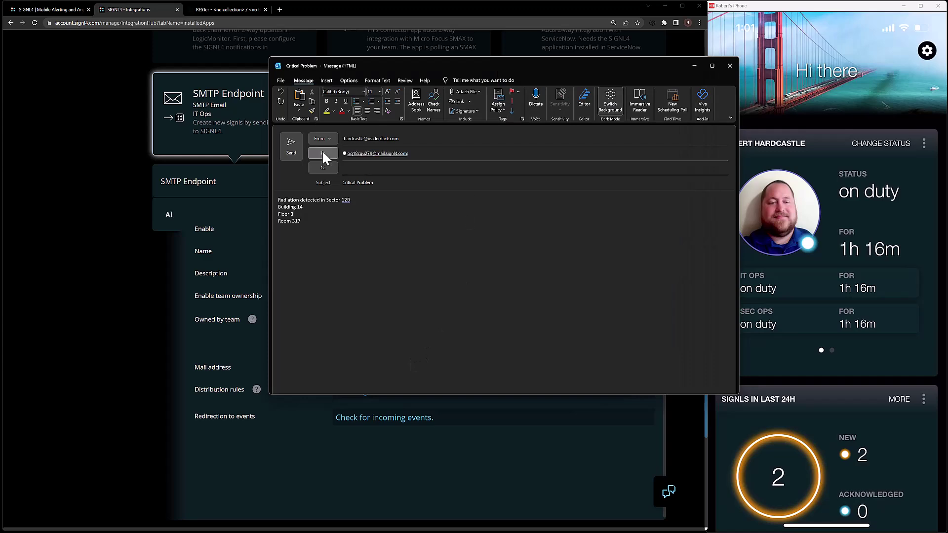
left_click(297, 151)
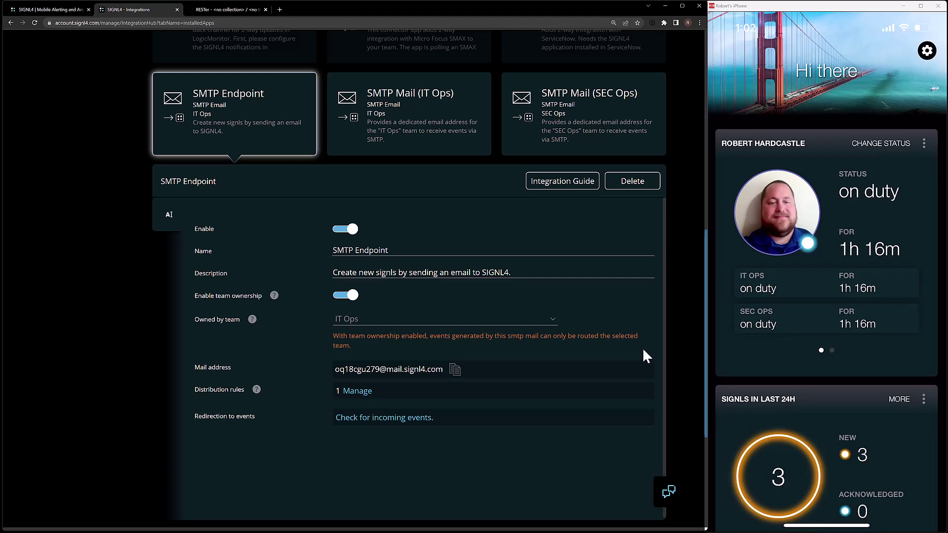
Step: Open the SMTP Endpoint's incoming events and expand the Critical Problem event's details
left_click(393, 418)
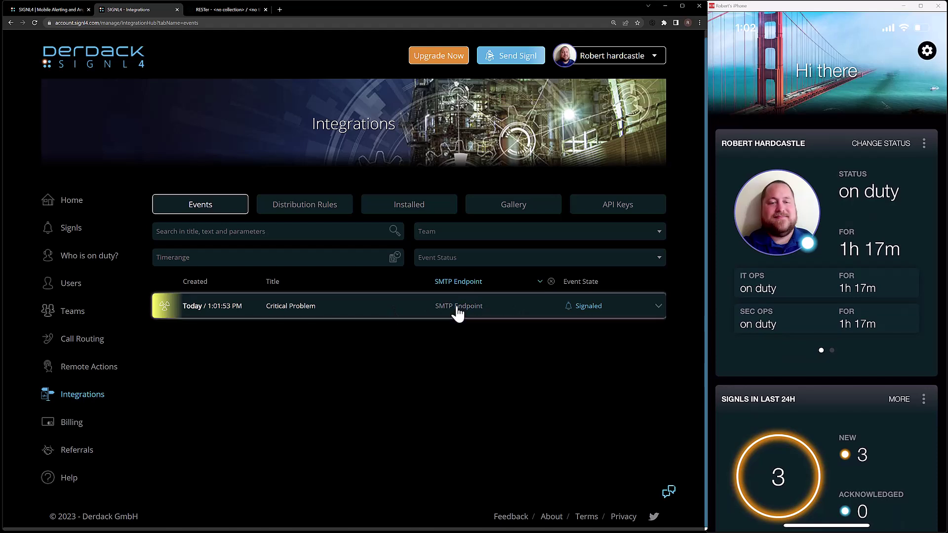
left_click(636, 313)
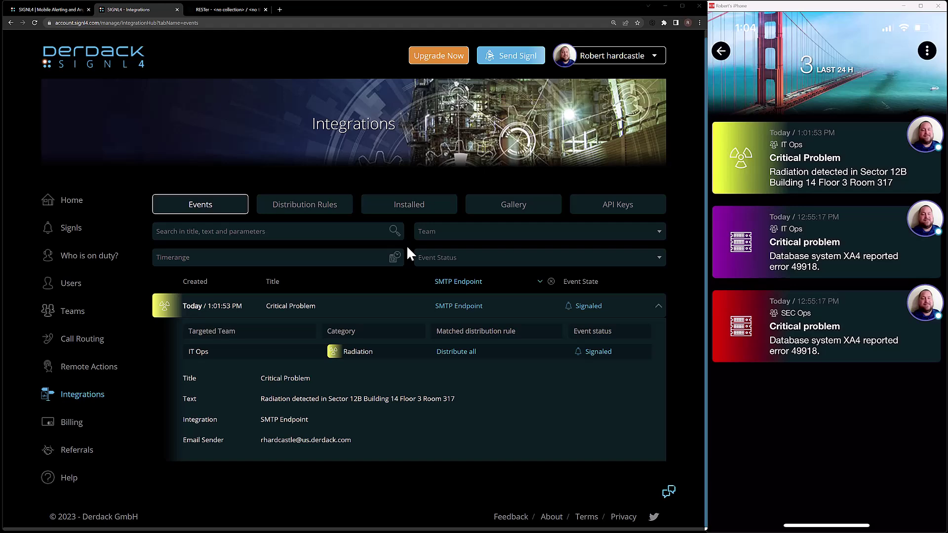
Step: Reopen the installed SMTP Endpoint's settings, showing IT Ops ownership and 1 distribution rule
left_click(386, 202)
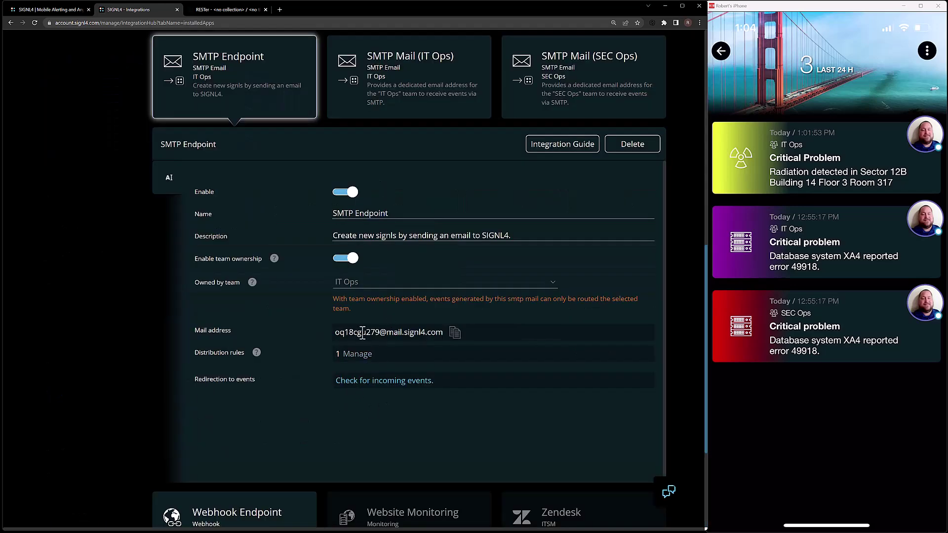